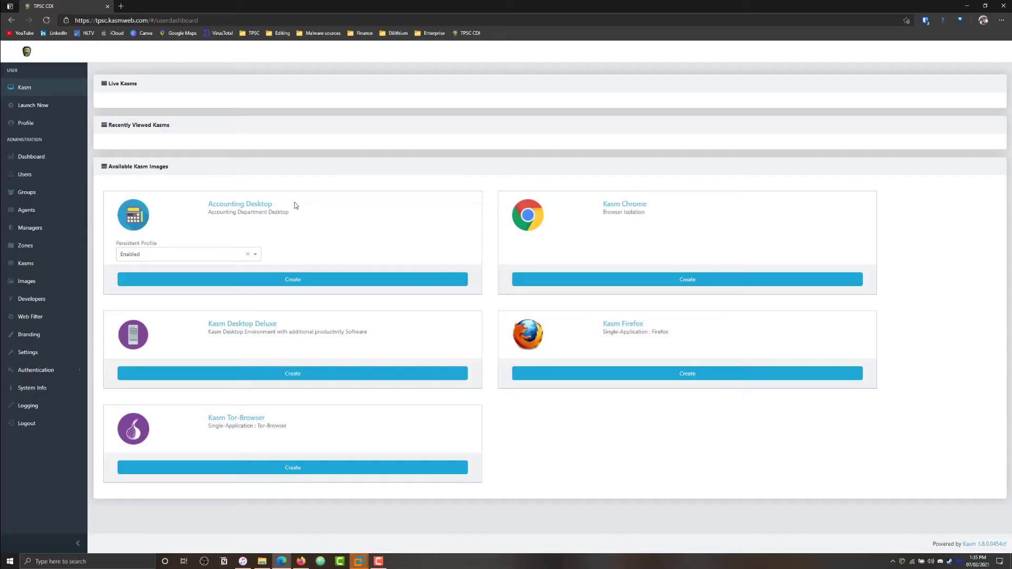
Create an Accounting Desktop session and, once loaded, bring up its side control panel
left_click(305, 281)
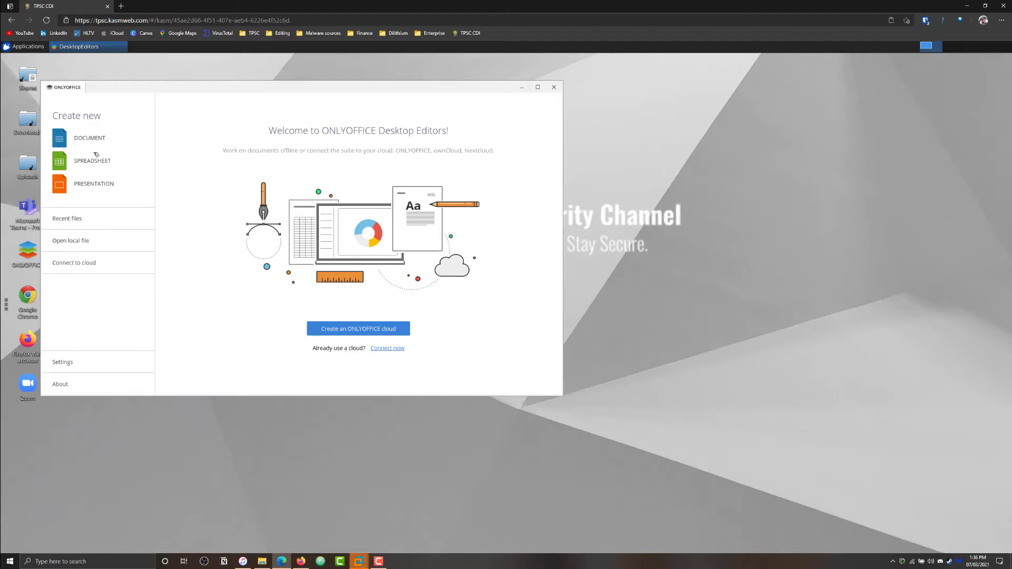
left_click(7, 312)
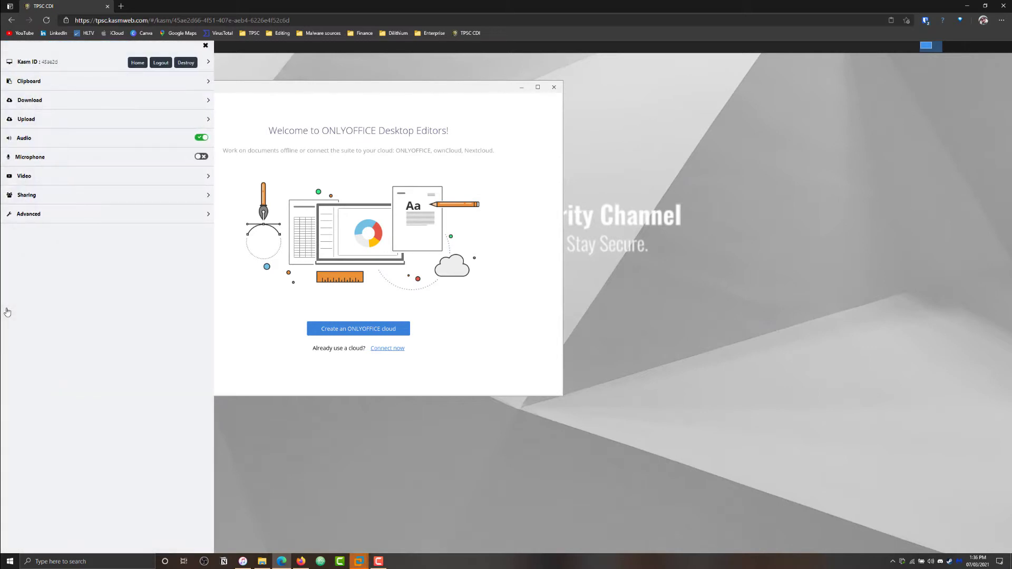
Start a Kasm Desktop Deluxe session from the home dashboard
left_click(139, 63)
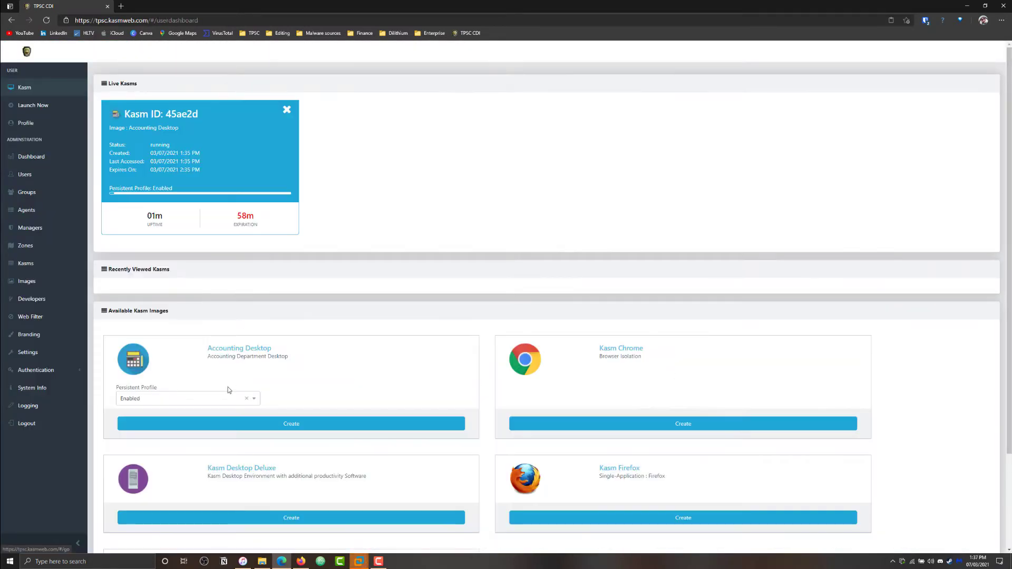
left_click(273, 521)
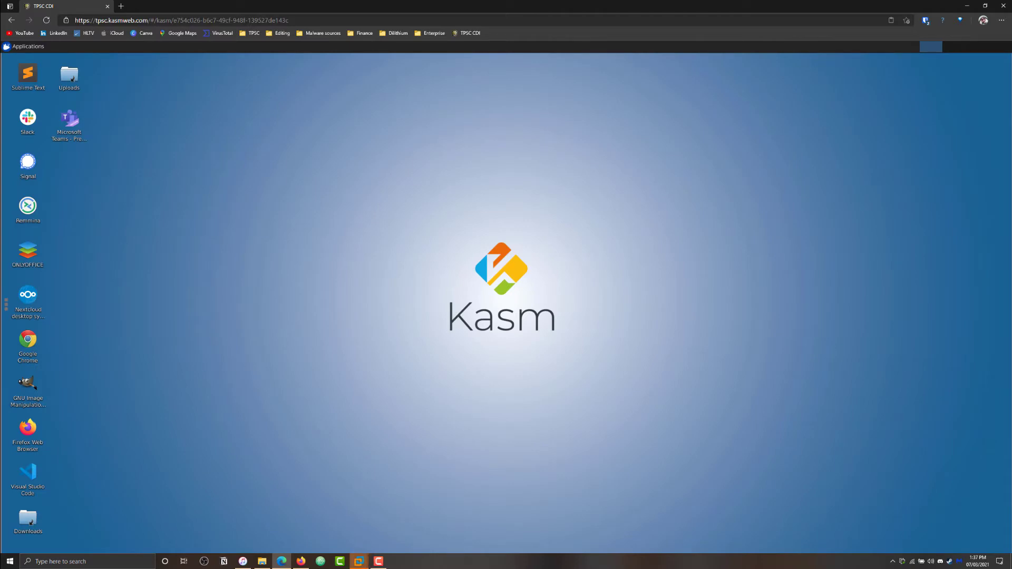
left_click(5, 303)
Duplicate the Kasm Desktop Deluxe session's browser tab and bring up its control panel
right_click(71, 5)
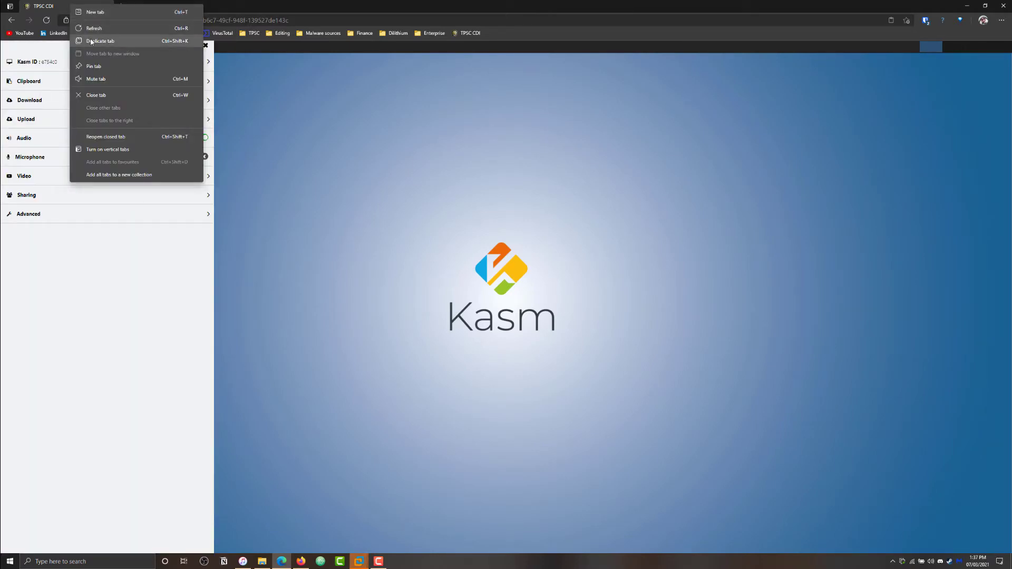
left_click(91, 41)
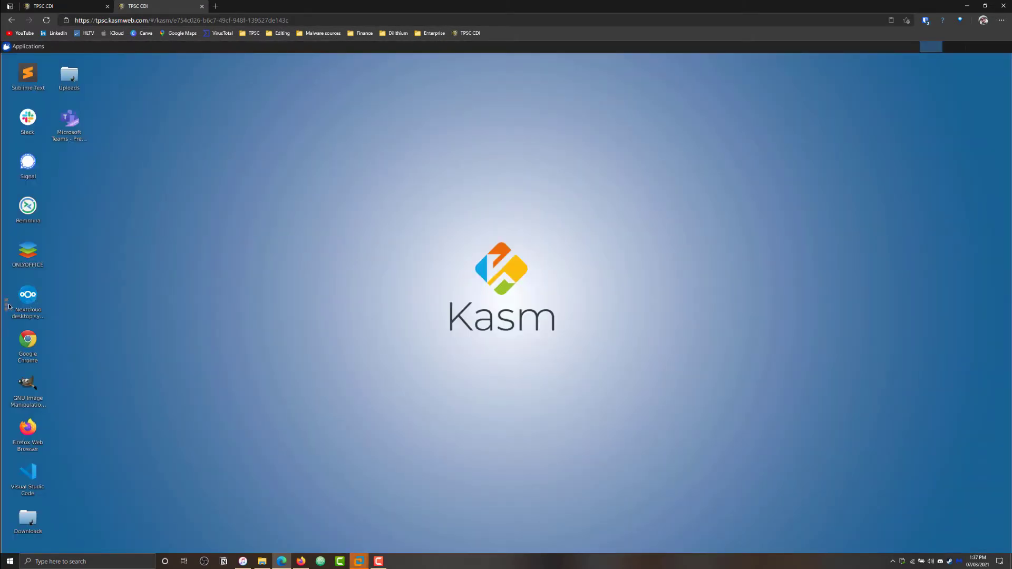
left_click(9, 306)
Resume the Accounting Desktop session from the dashboard's live sessions list
left_click(135, 68)
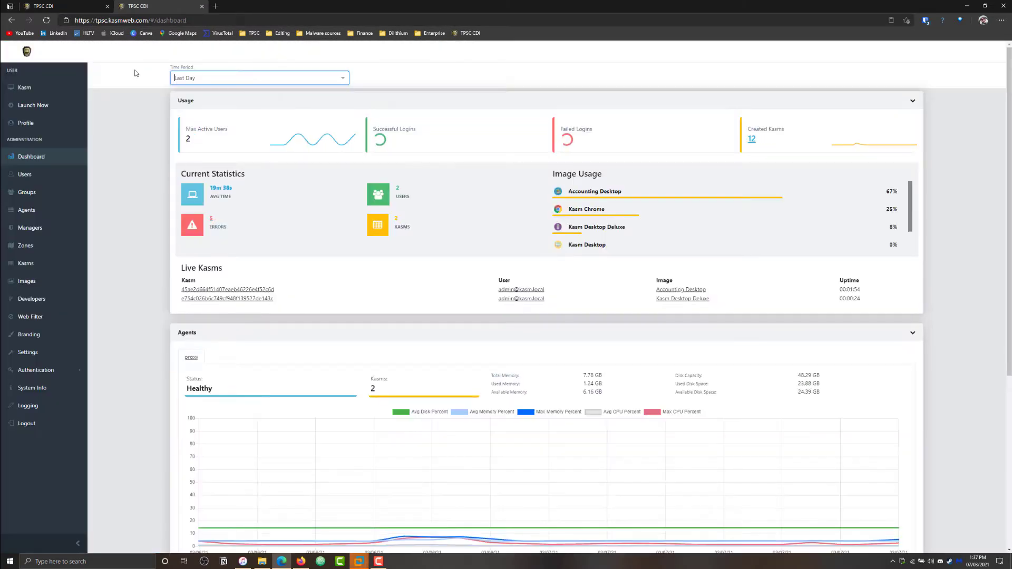
left_click(60, 86)
left_click(198, 167)
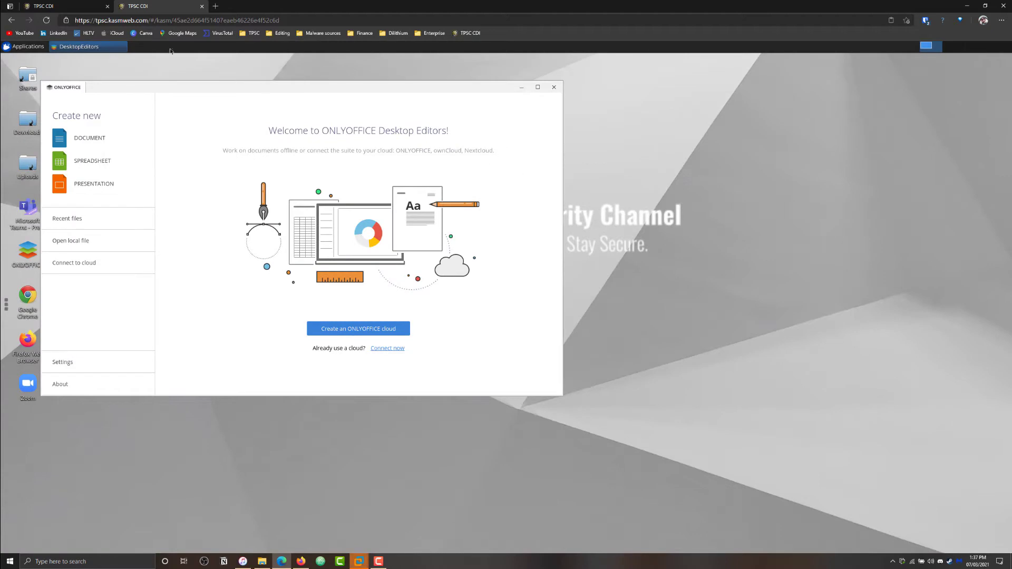
Return to the first tab's Kasm Desktop Deluxe desktop with the control panel closed
key("ctrl+shift+Tab")
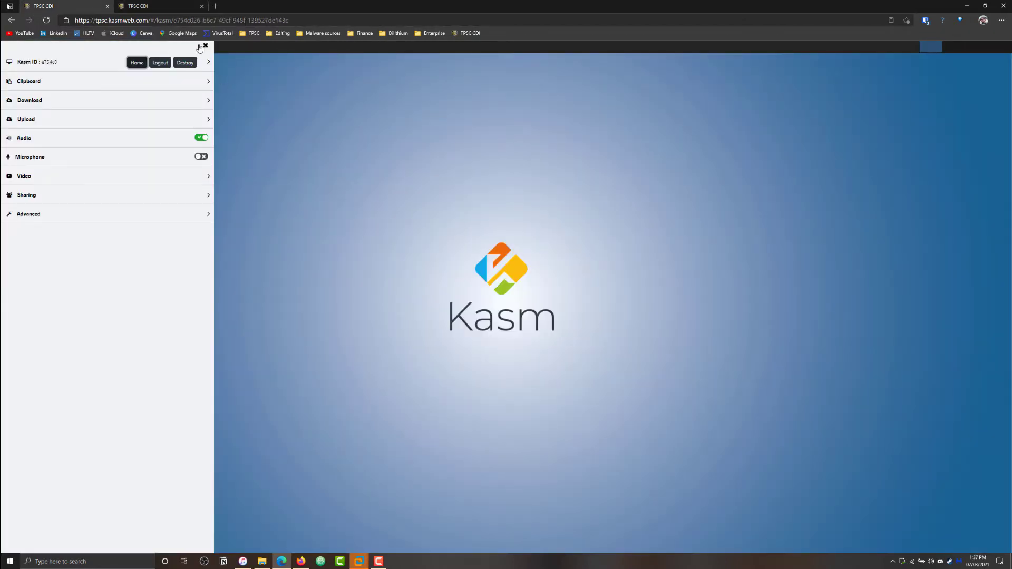
left_click(205, 46)
left_click(141, 7)
left_click(87, 5)
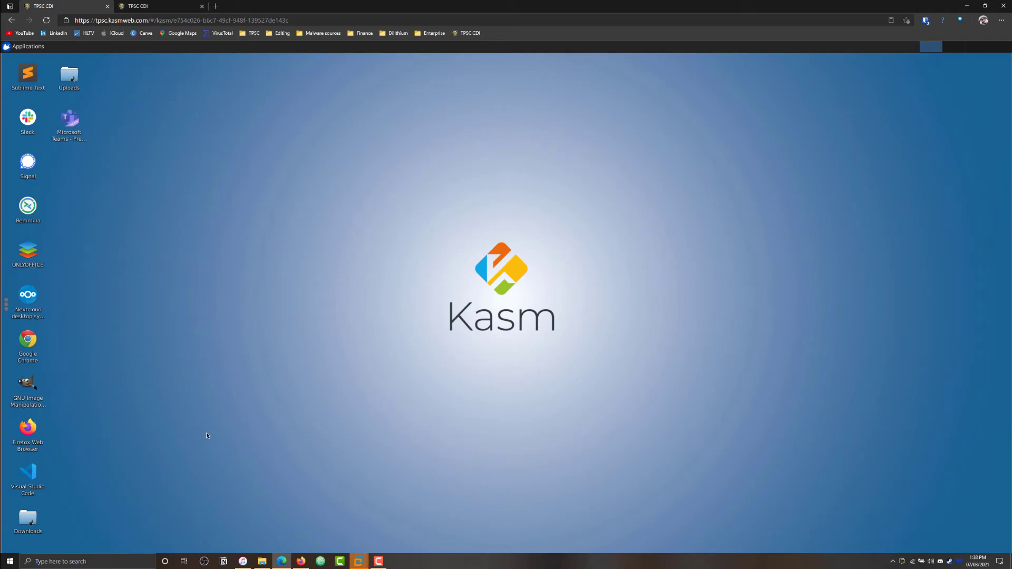
In Firefox, create an Accounting Desktop session as the second user and dismiss the welcome tips
left_click(304, 562)
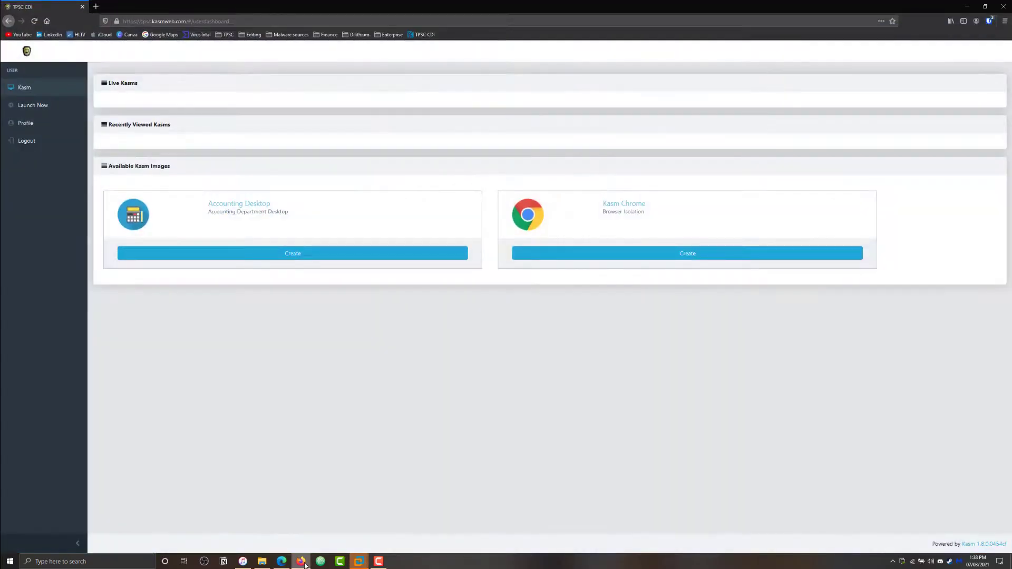
left_click(265, 258)
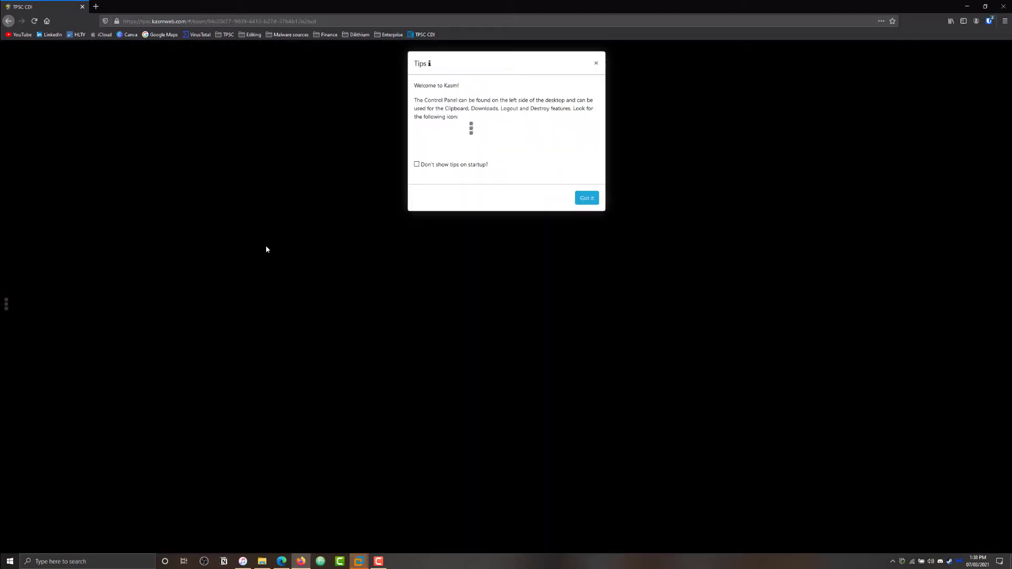
left_click(586, 199)
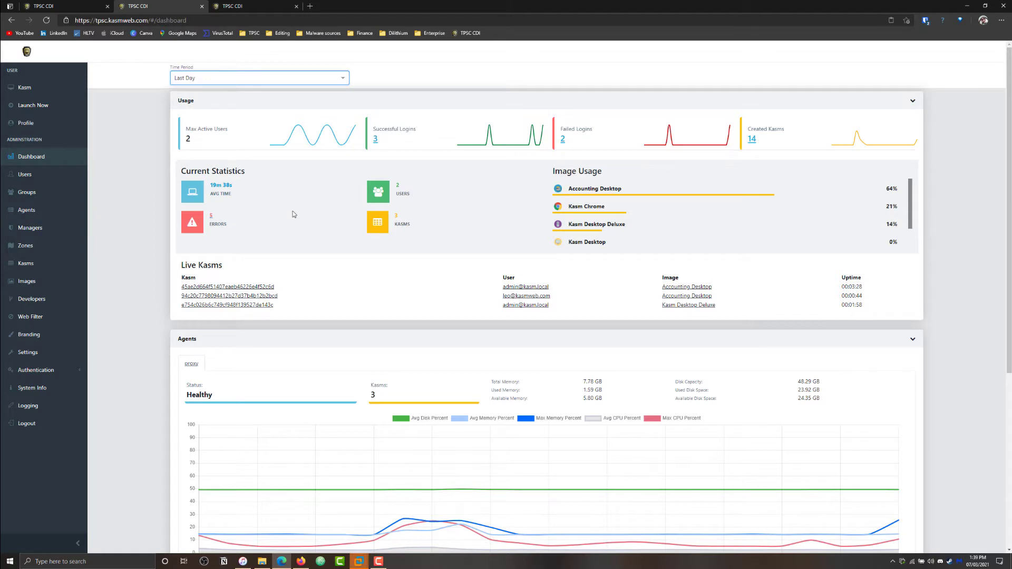
Browse the Users, Groups, Agents, Managers, Zones, Images and Developers admin pages
left_click(25, 174)
left_click(27, 192)
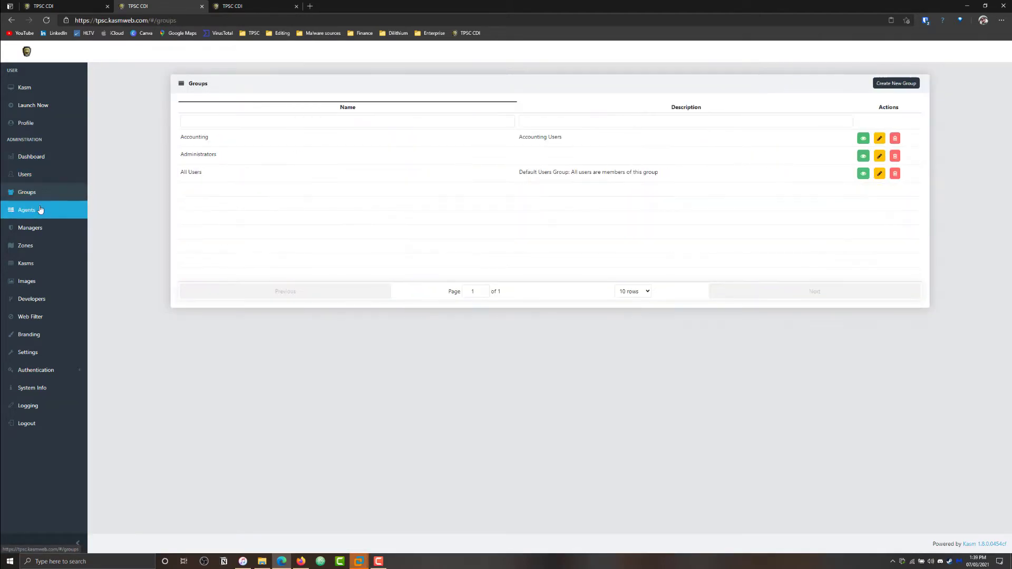
left_click(40, 209)
left_click(41, 228)
left_click(41, 246)
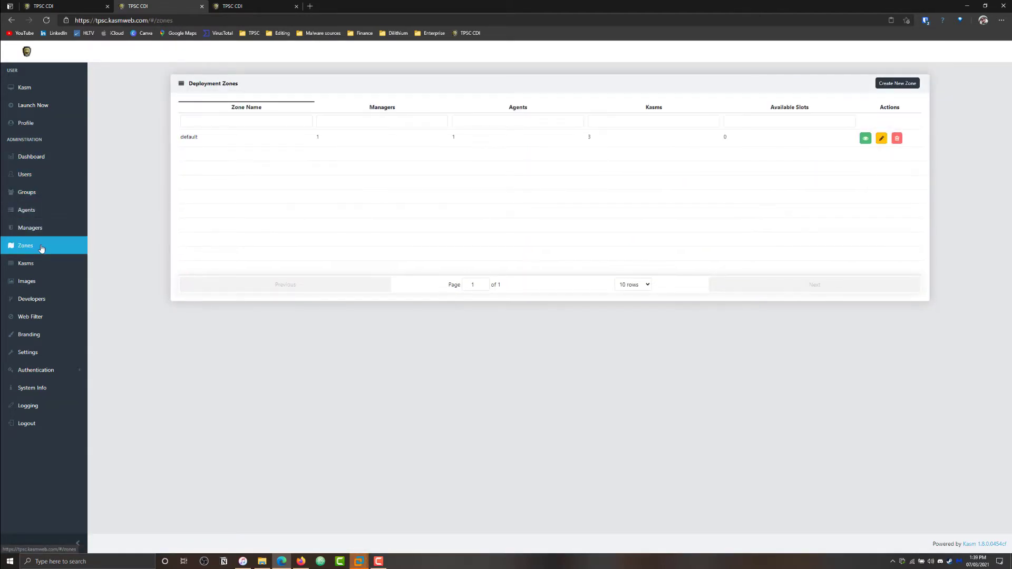
left_click(41, 282)
left_click(42, 299)
Edit the Accounting Web Filter Policy and scroll down to its malshare.com blacklist
left_click(42, 317)
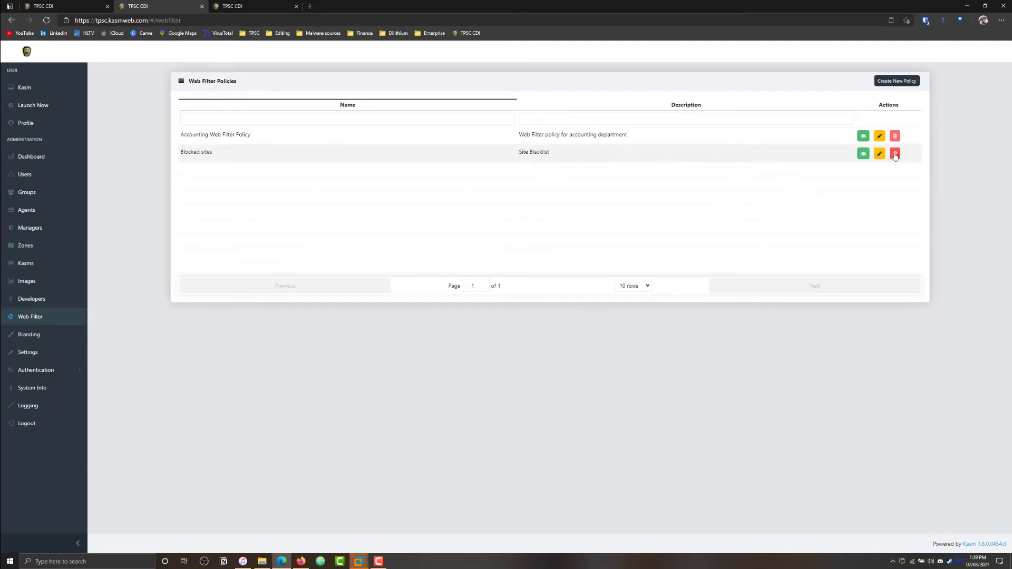
left_click(878, 136)
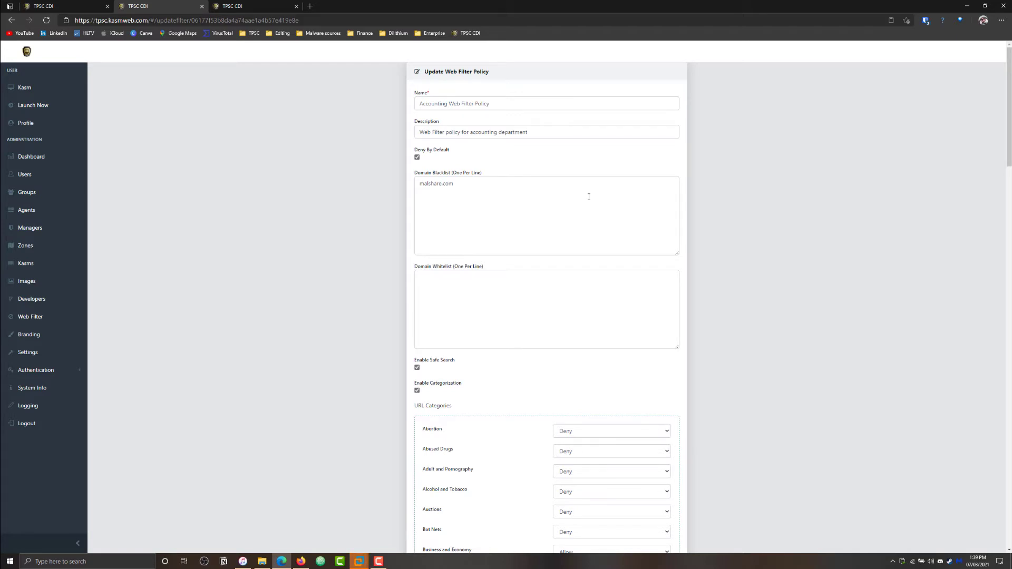
scroll(589, 197, "down", 5)
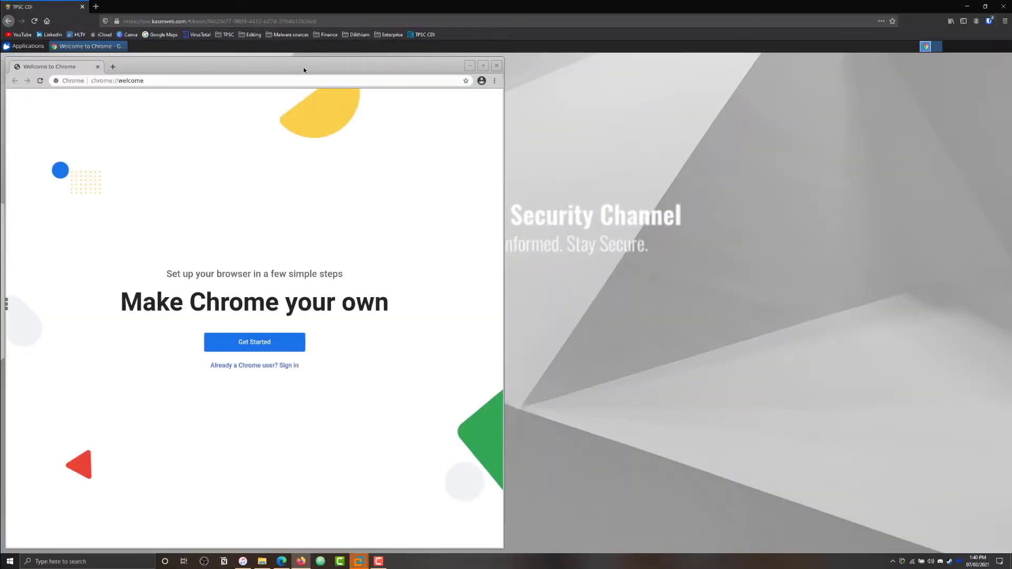
Centre the Chrome window and load malshare.com, which is blocked
left_click_drag(391, 71, 660, 75)
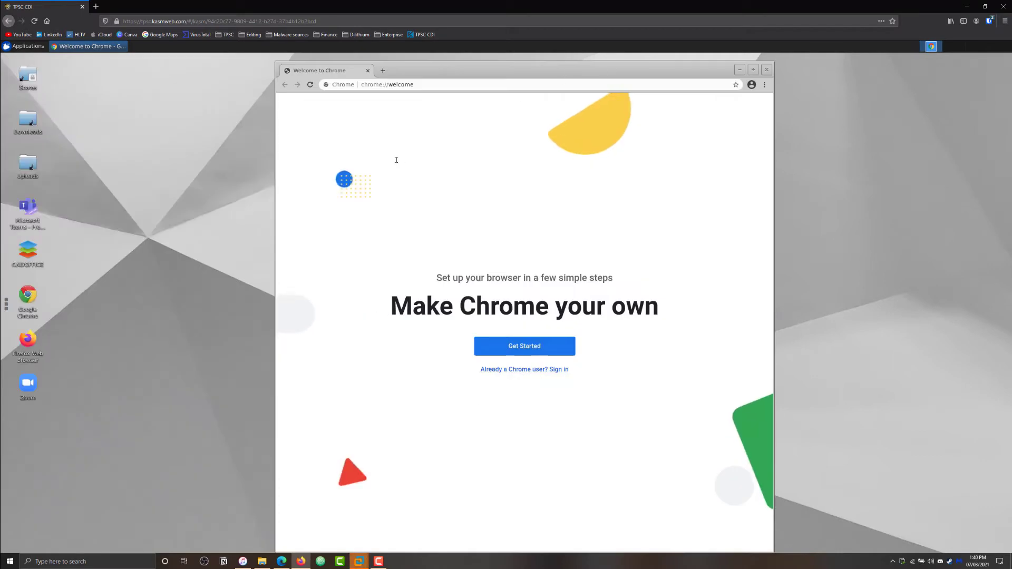
left_click(382, 84)
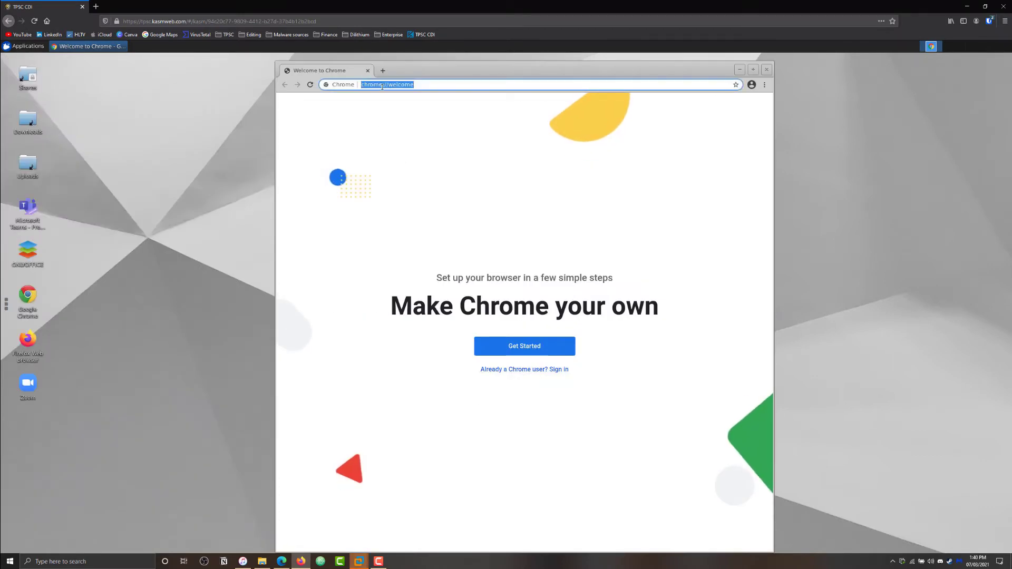
type("malsh")
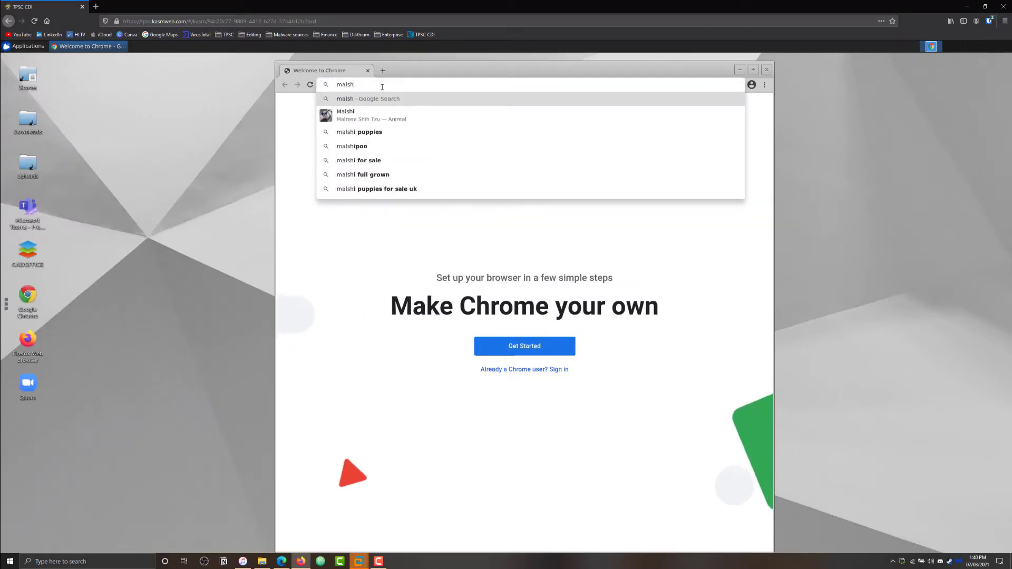
type("are.com")
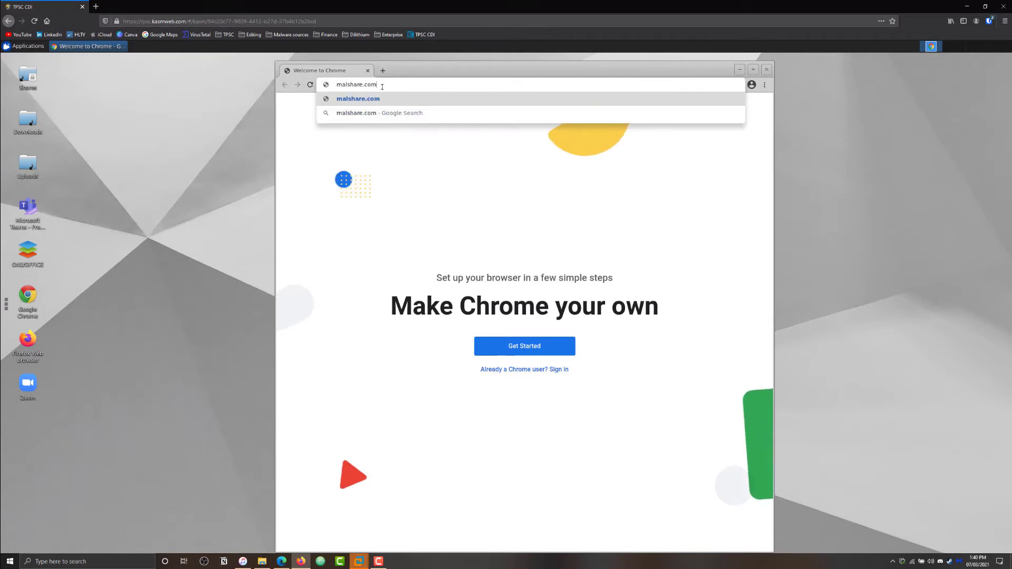
key("Return")
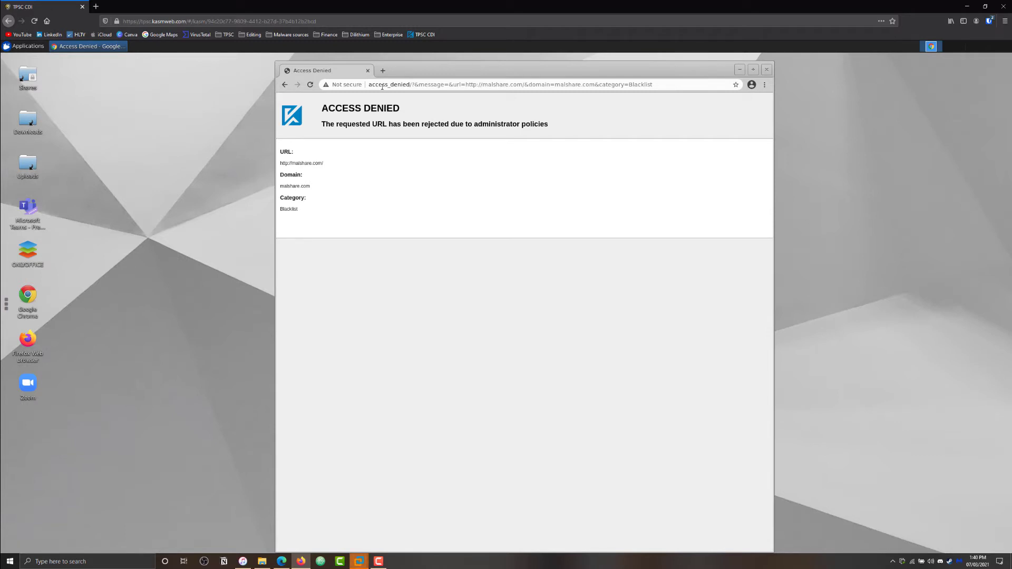
Search 'day trad' and open the Stock Trading Online ad, which is also denied
left_click(382, 86)
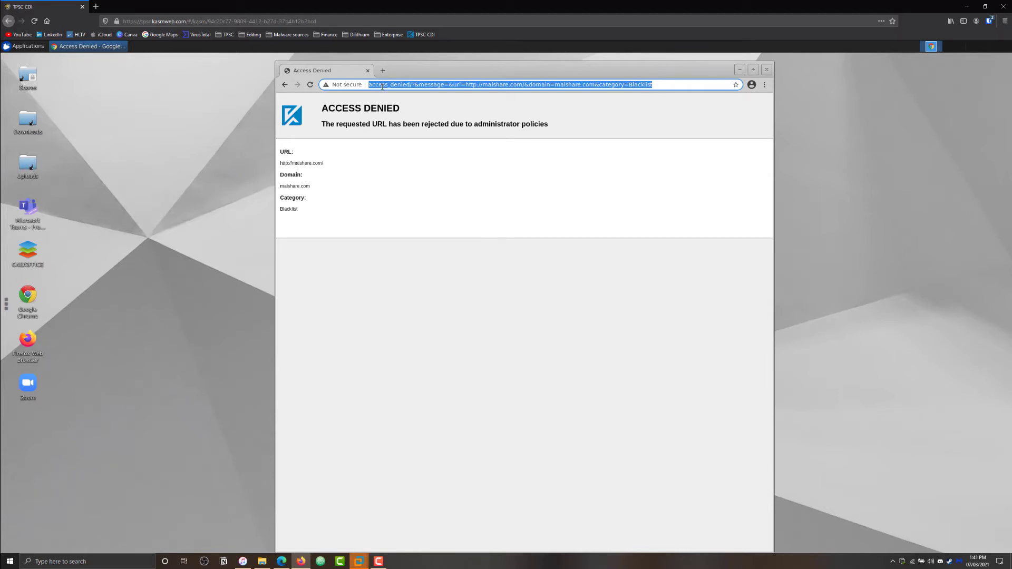
type("day tra")
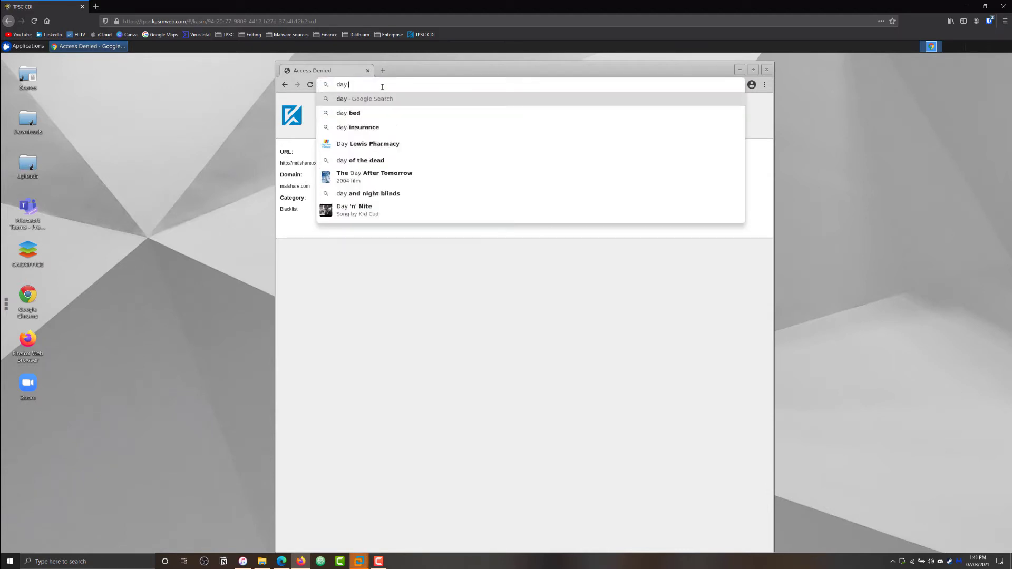
type("d")
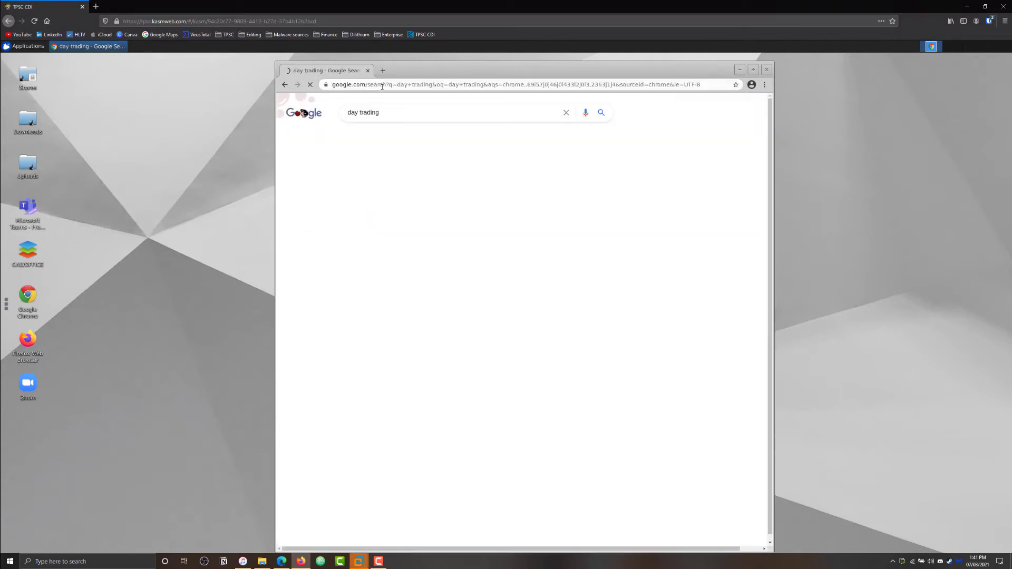
left_click(399, 181)
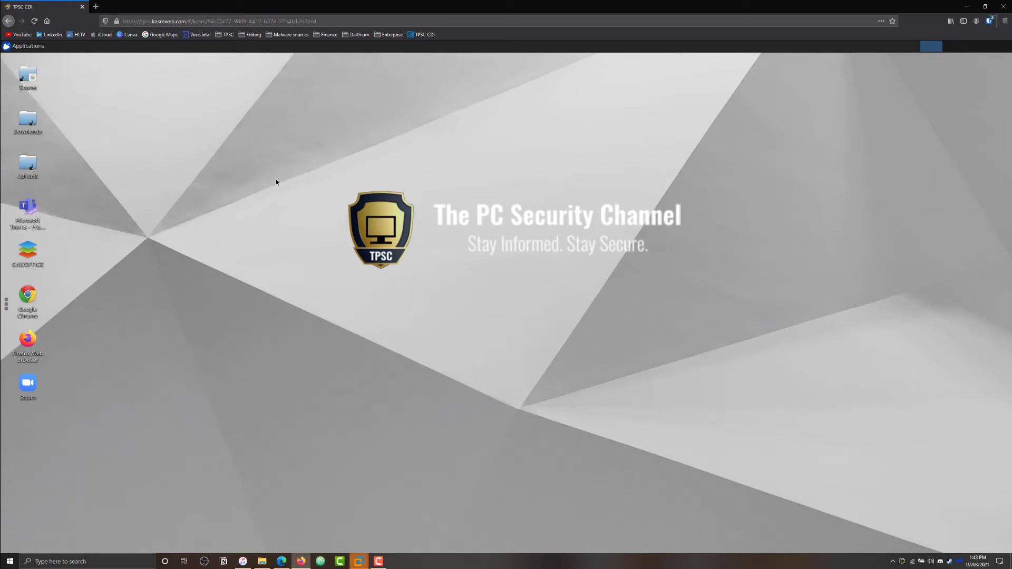
Bring up the session control panel and switch the microphone on
left_click(7, 305)
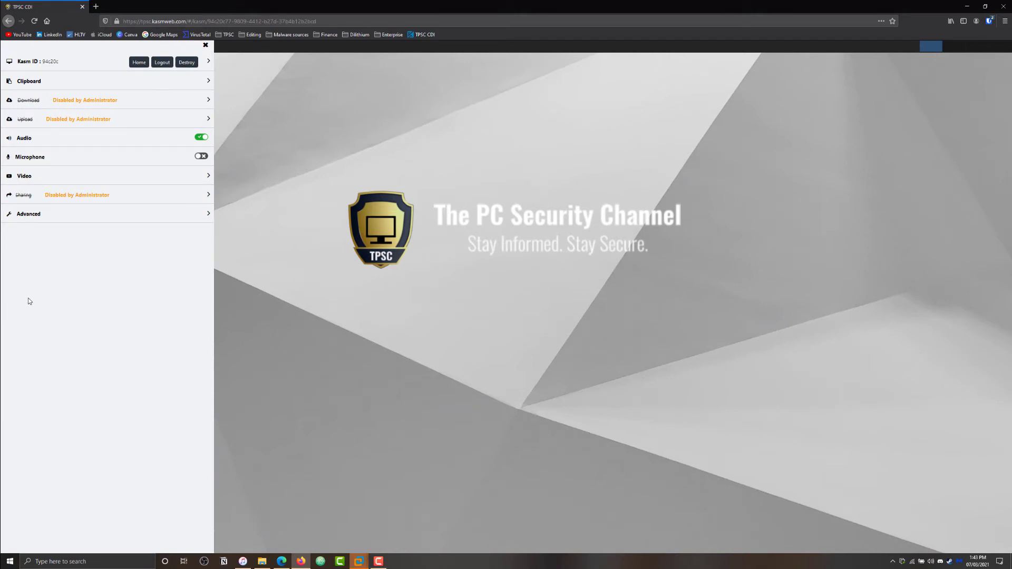
left_click(178, 157)
Show the clipboard text area, then open the ONLYOFFICE document and select its greeting line
left_click(152, 89)
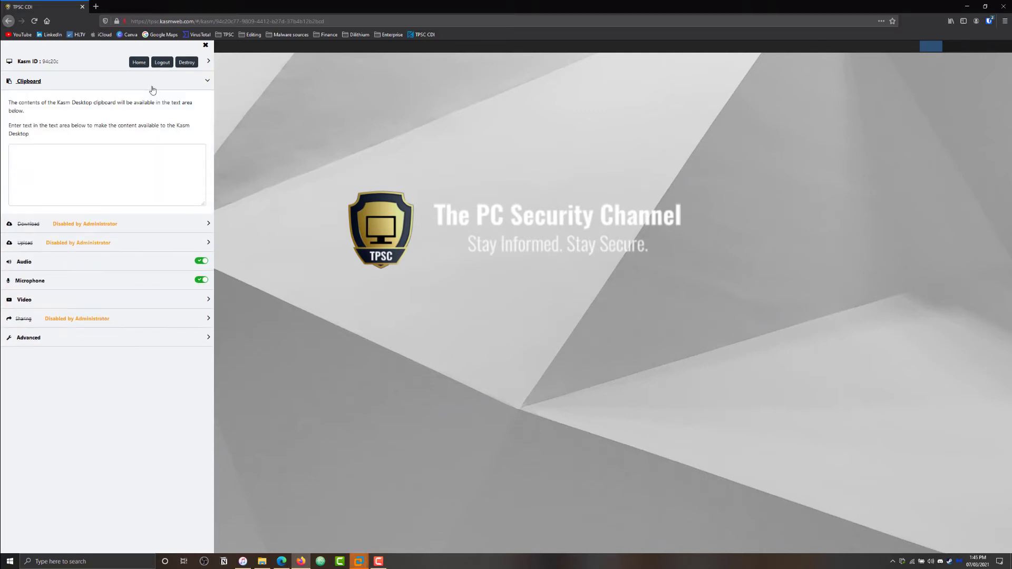
left_click(274, 246)
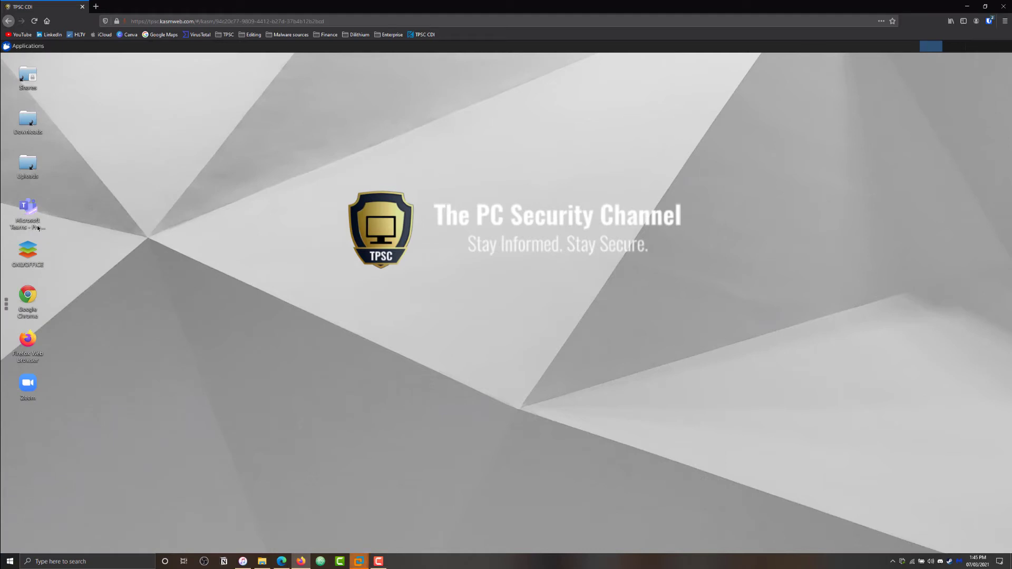
double_click(27, 252)
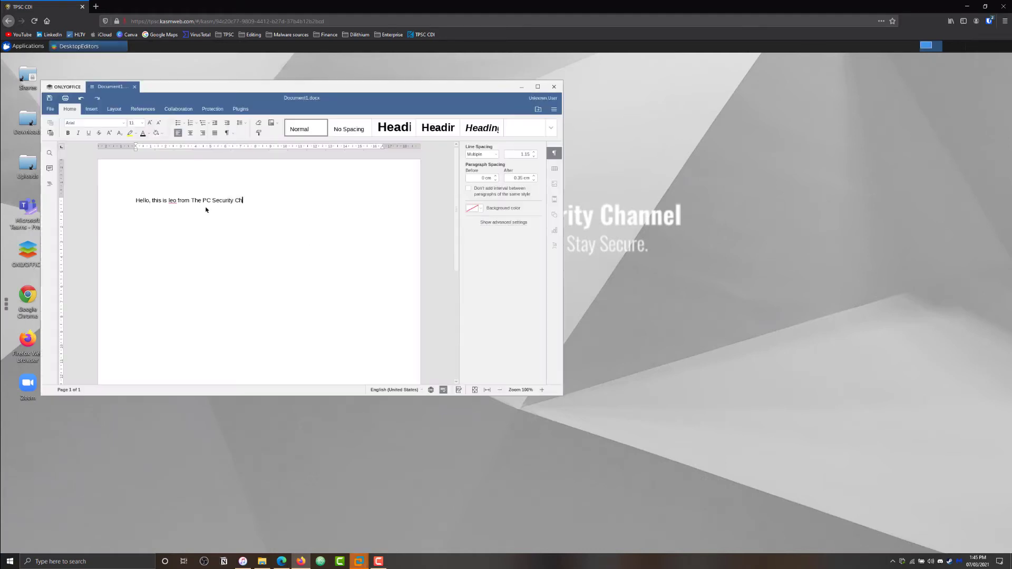
type("annel")
key("ctrl+a")
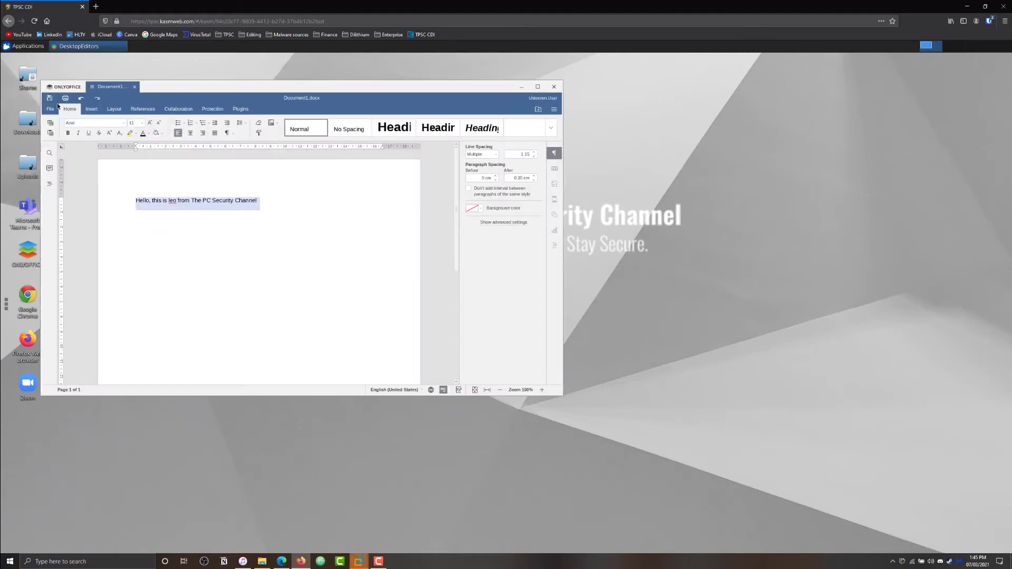
Confirm the greeting appears in the session clipboard, then open the Shares folder
left_click(7, 305)
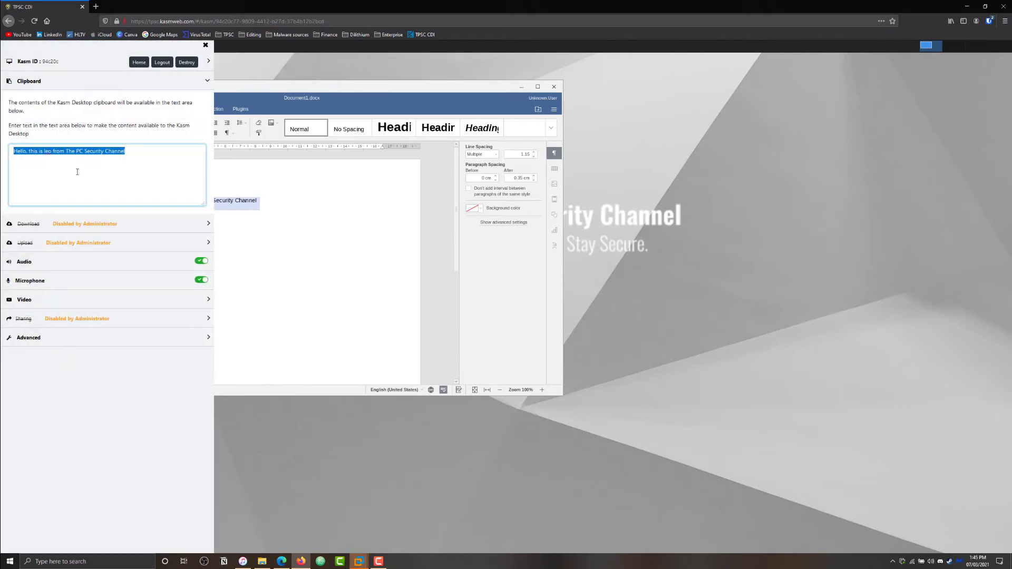
left_click(295, 222)
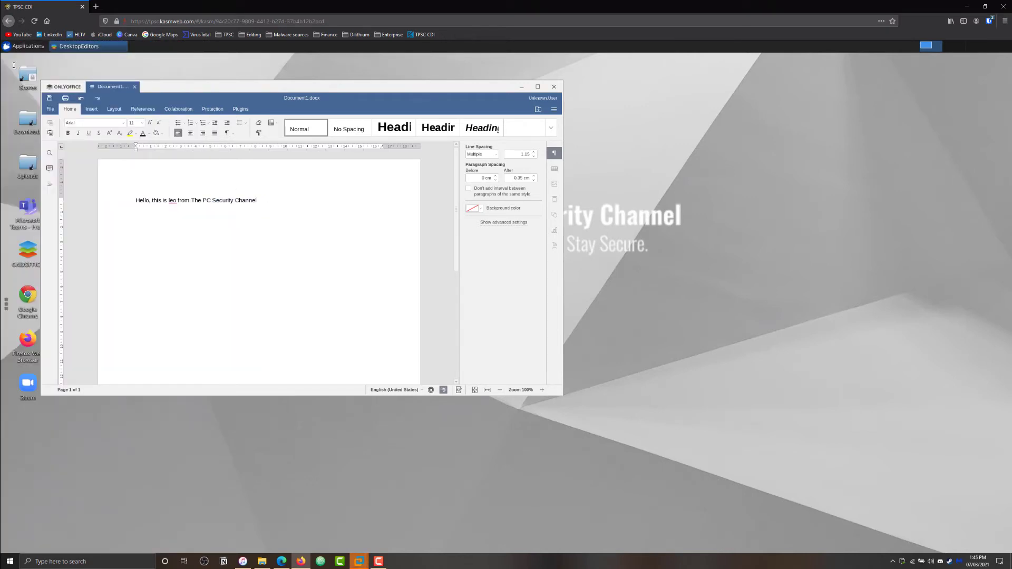
double_click(25, 78)
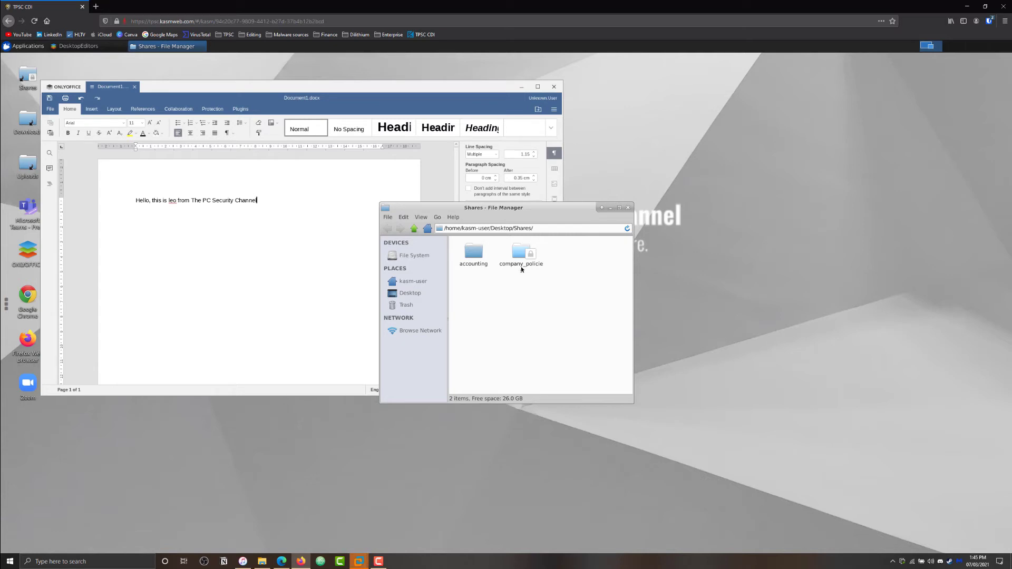
Look inside accounting, then open company_policies and select Employee_Handbook.pdf
double_click(474, 253)
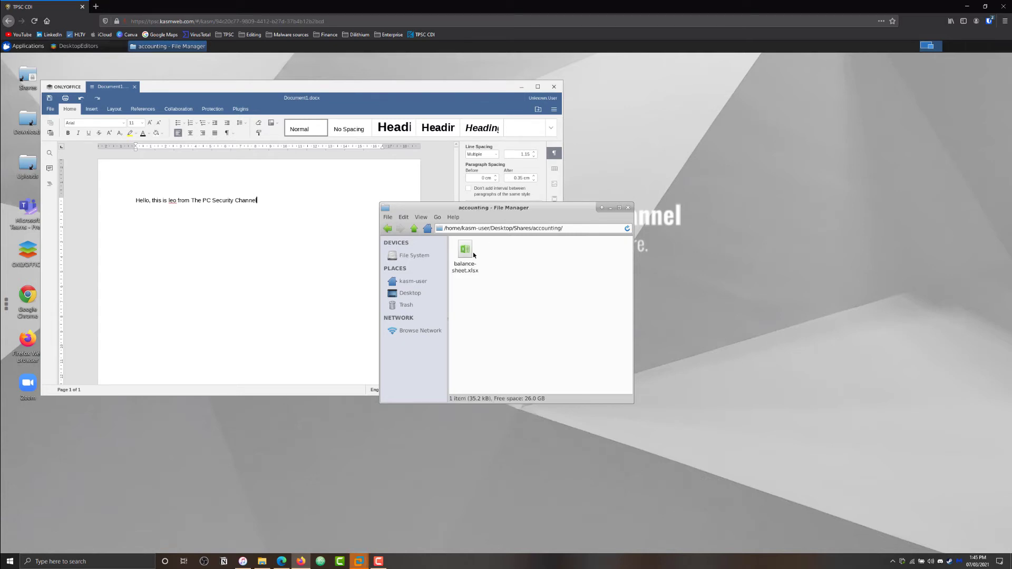
left_click(388, 228)
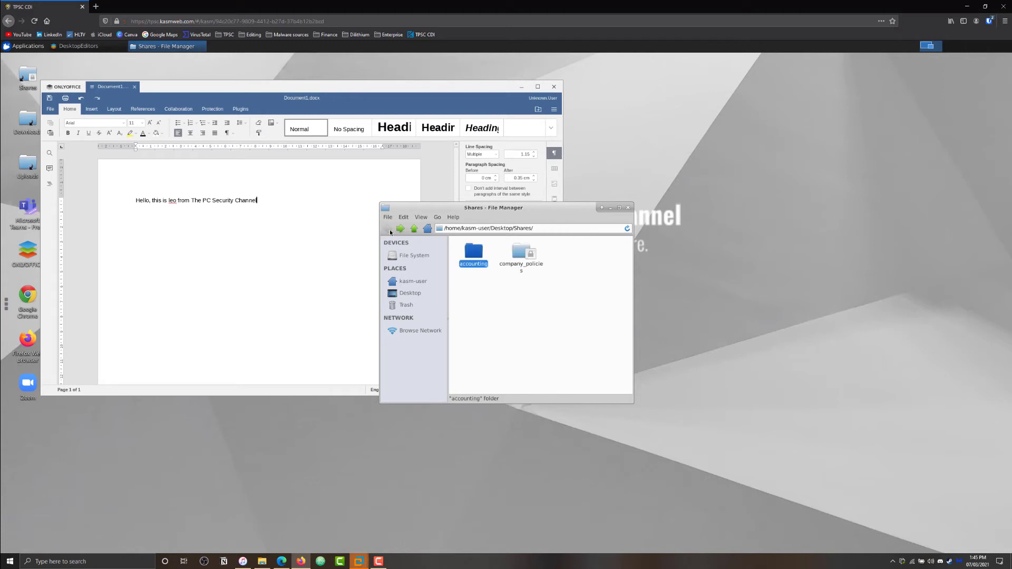
double_click(524, 258)
left_click_drag(535, 285, 461, 253)
Revisit the accounting folder, then return to company_policies and dismiss its context menu
left_click(387, 228)
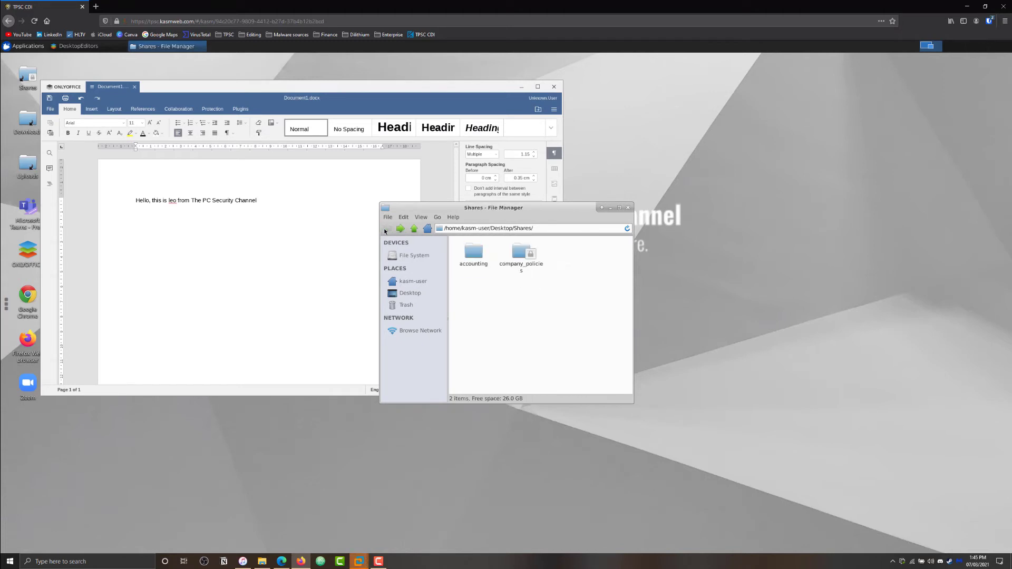
double_click(473, 253)
key("alt+Left")
double_click(522, 253)
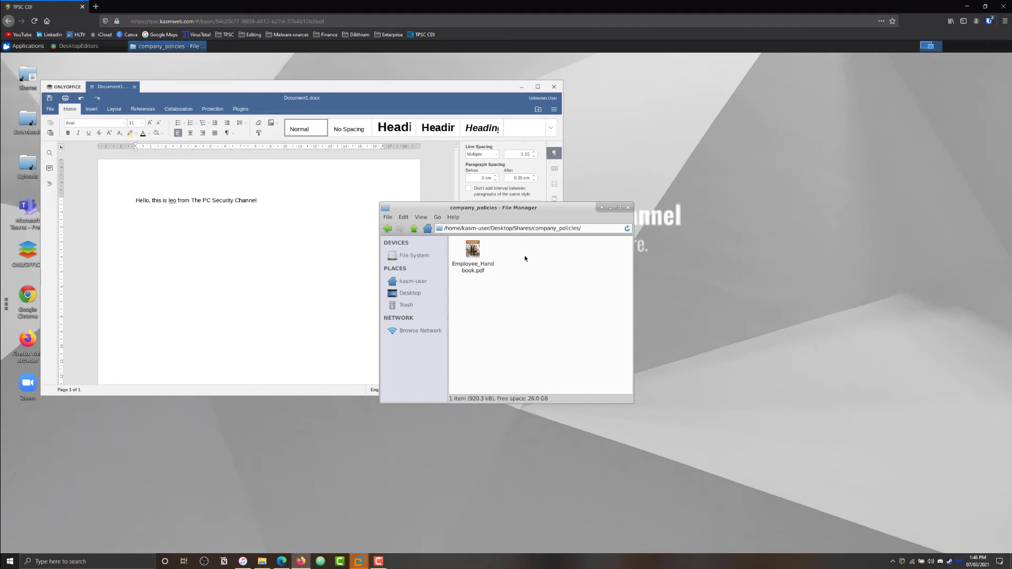
right_click(525, 259)
left_click(501, 287)
View the web filter categories page in Edge, then return to the third tab's remote desktop
left_click(281, 561)
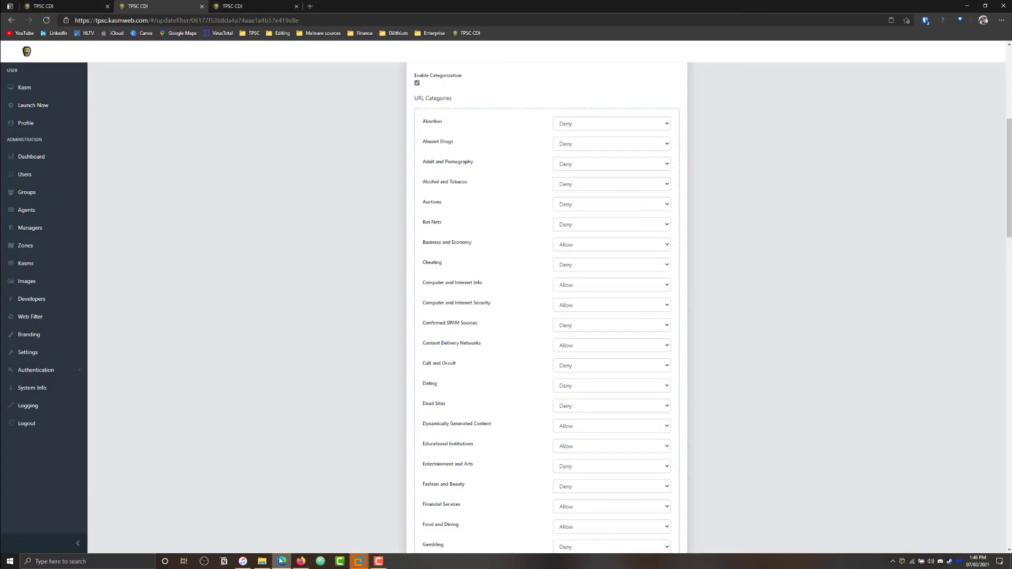
left_click(250, 5)
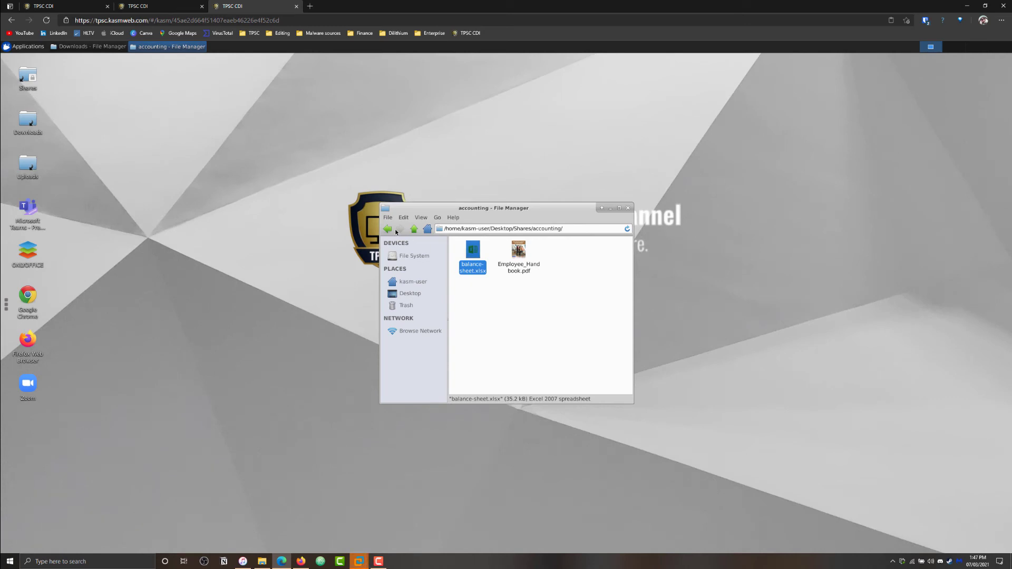
Paste balance-sheet.xlsx into the empty remote Downloads folder and bring up the Kasm control panel
double_click(29, 124)
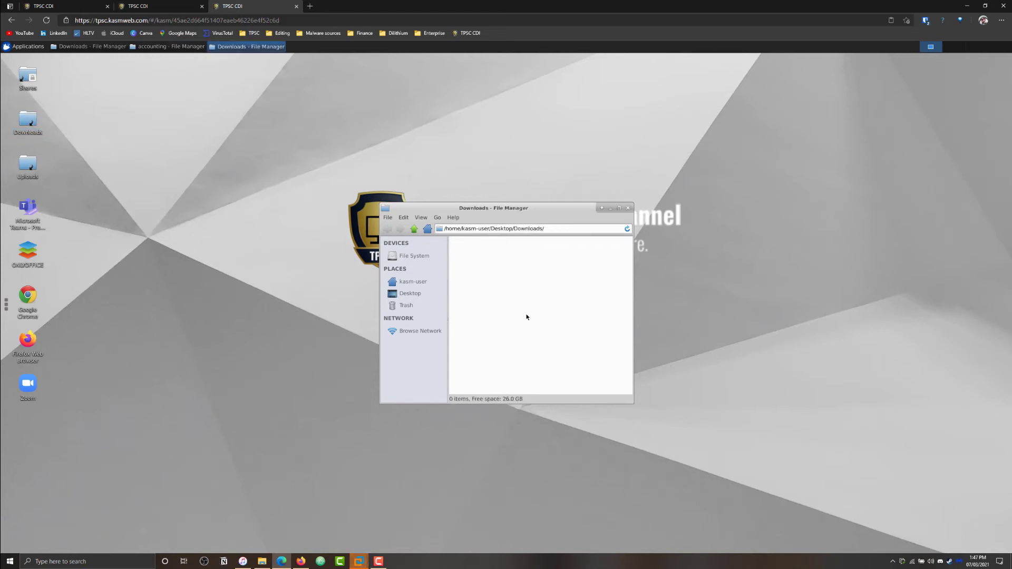
key("ctrl+v")
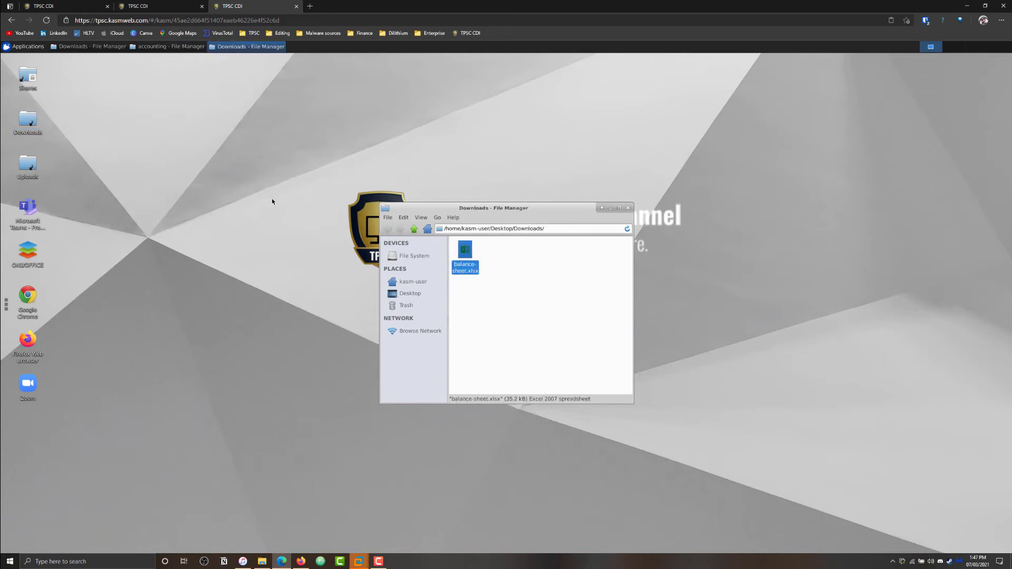
left_click(7, 307)
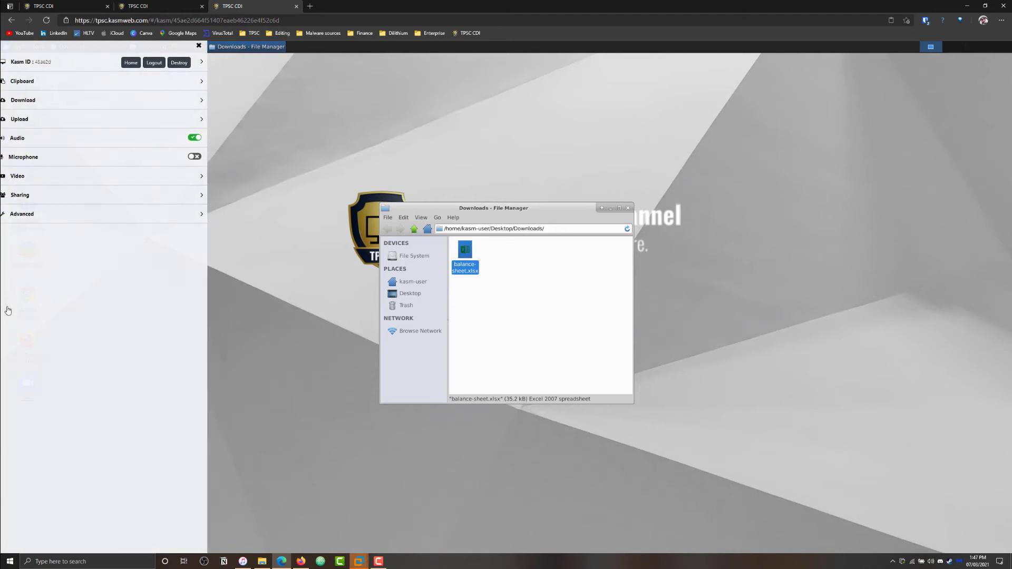
Download balance-sheet.xlsx to the local computer and upload The_pc_security_channel.png into the session
left_click(69, 105)
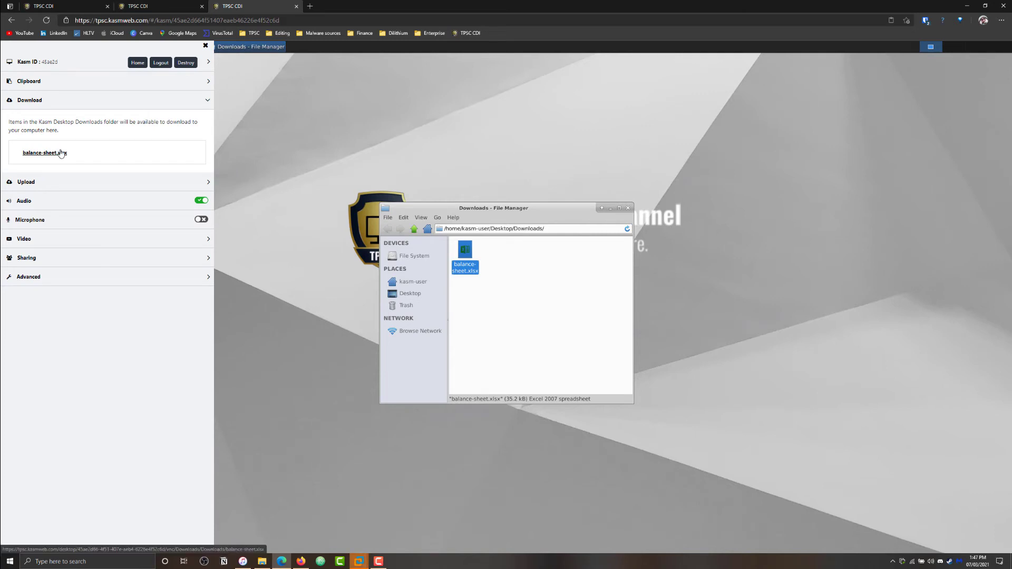
left_click(60, 153)
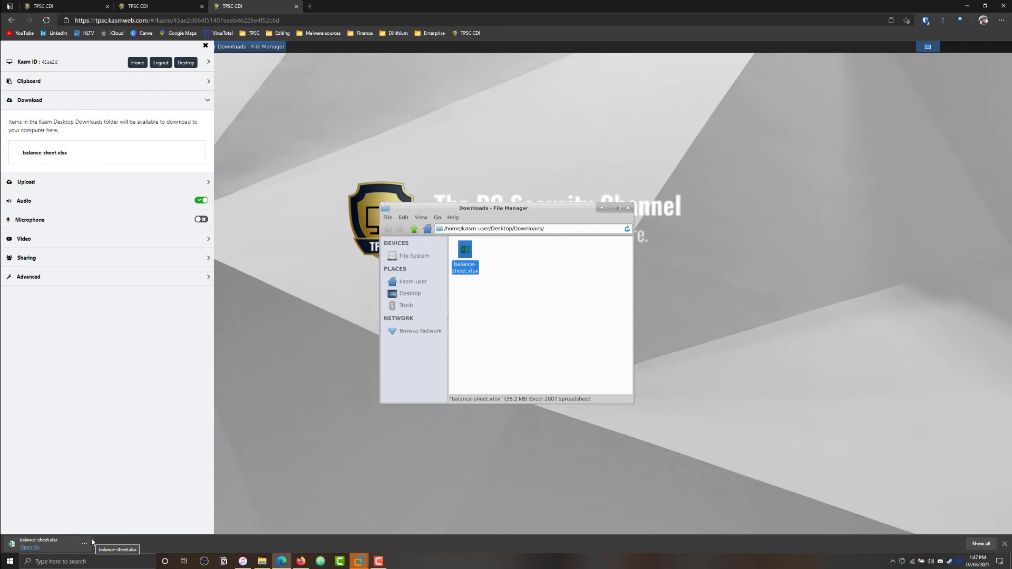
left_click(105, 183)
key("alt+Tab")
left_click_drag(456, 275, 98, 219)
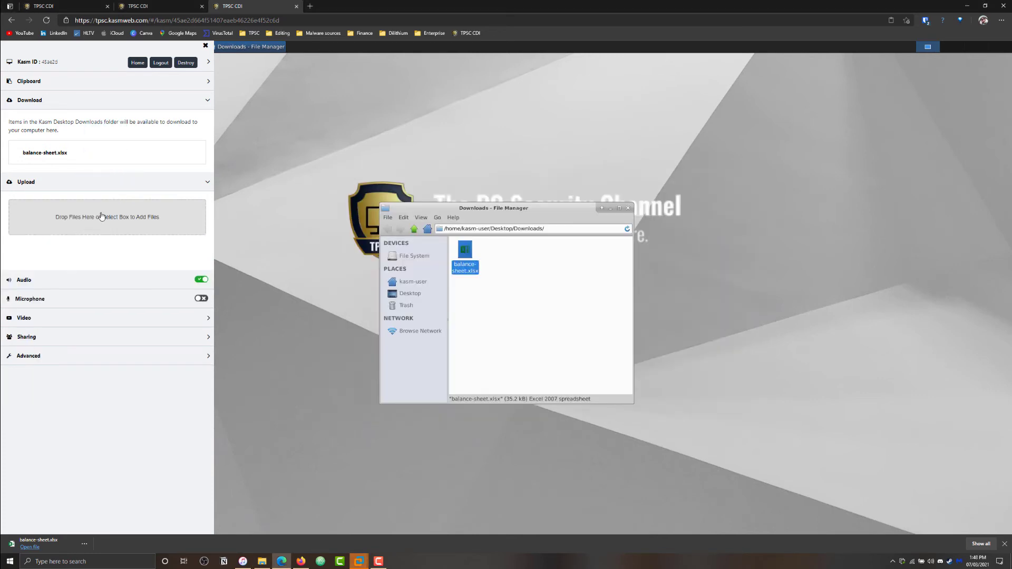
Set The_pc_security_channel.png from the Uploads folder as the remote desktop wallpaper
left_click(524, 337)
left_click(410, 293)
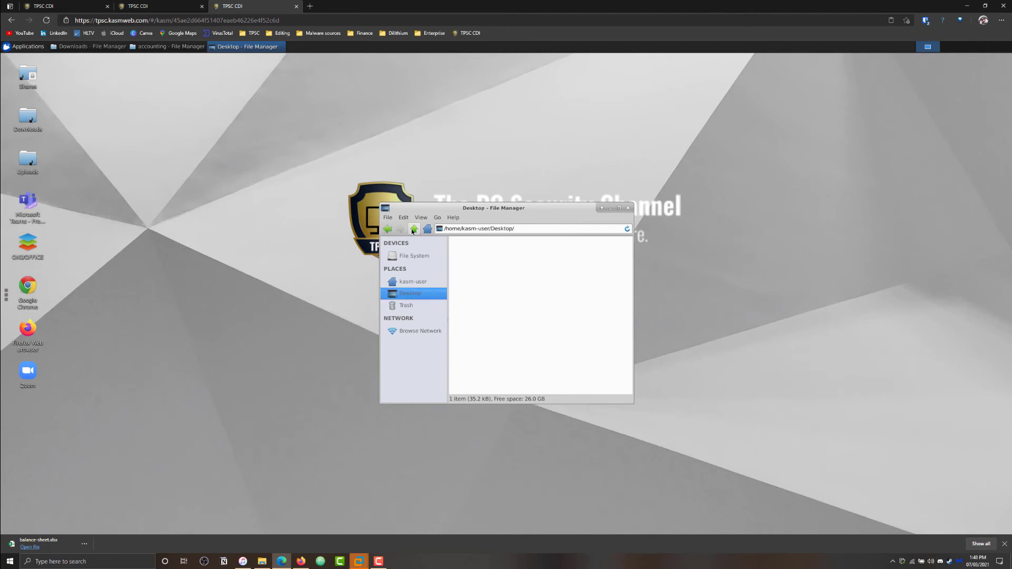
double_click(562, 256)
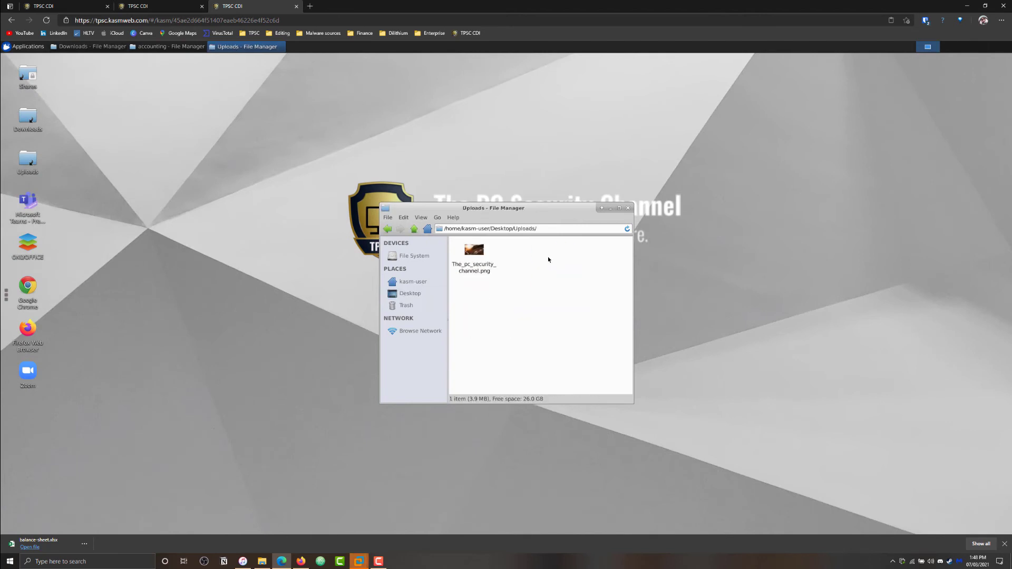
right_click(475, 250)
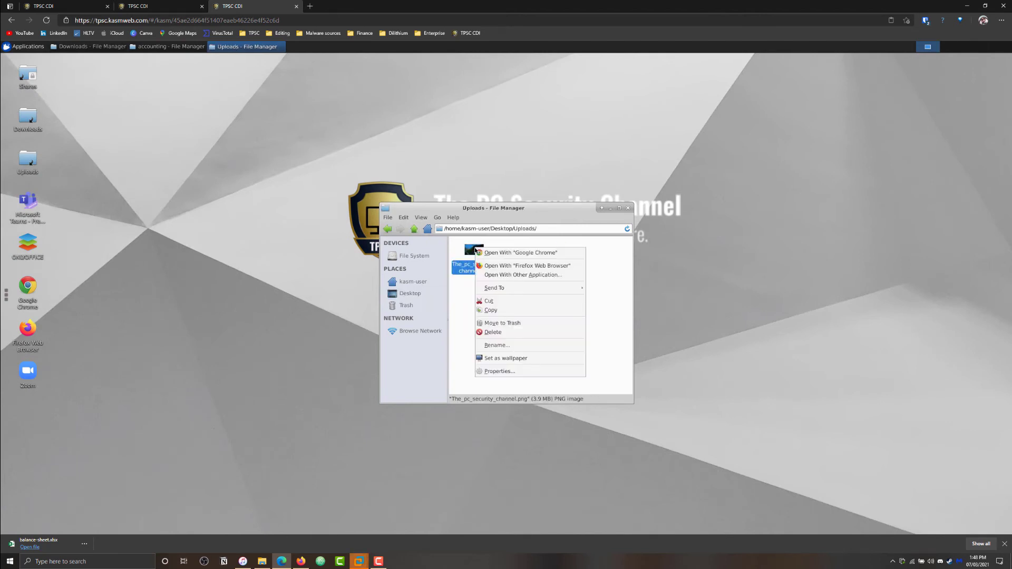
left_click(510, 361)
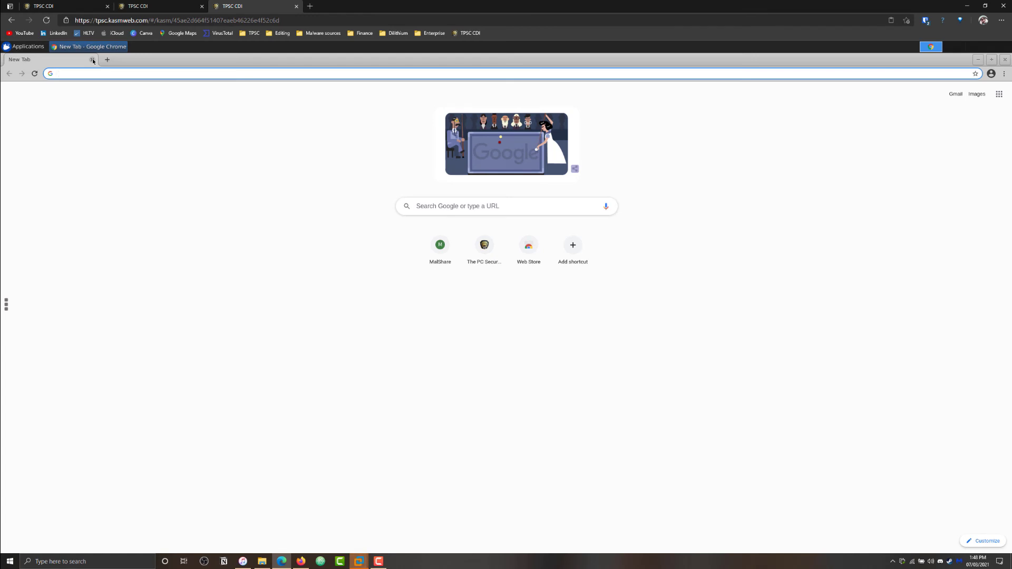
Load vxvault.net, then open its copied dubi.exe link in a new tab
type("vxvau")
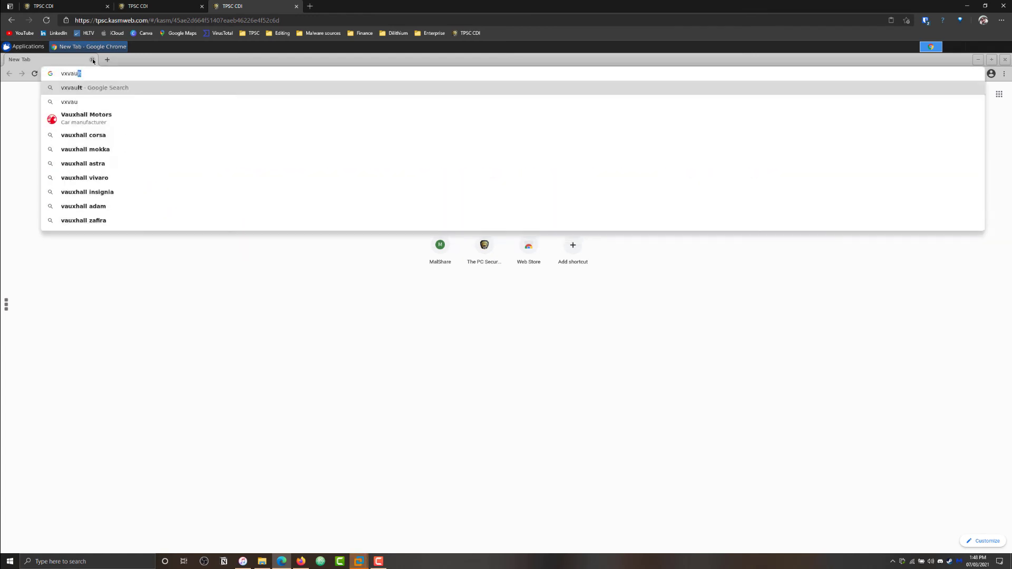
type("lt.")
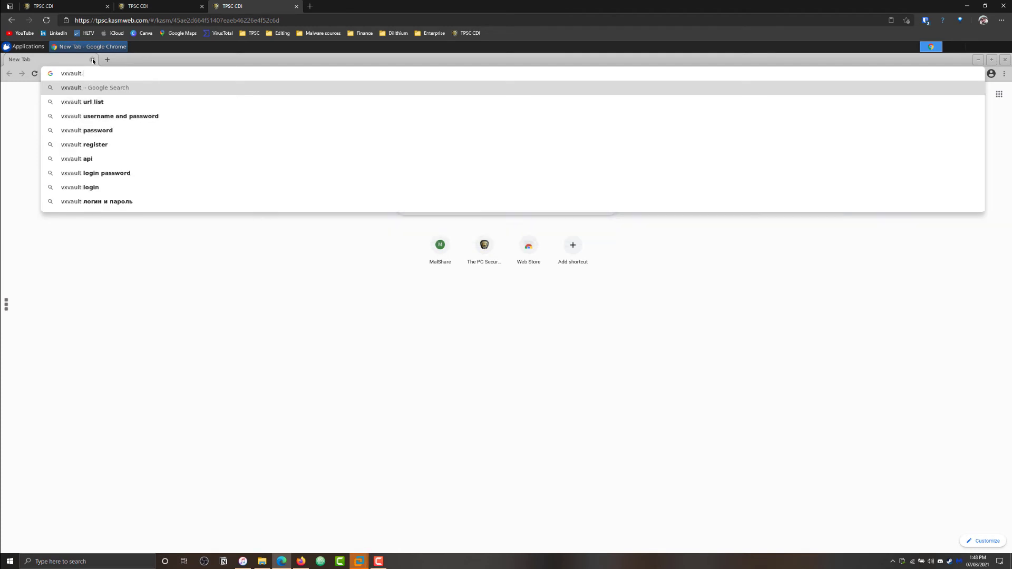
type("net")
key("Return")
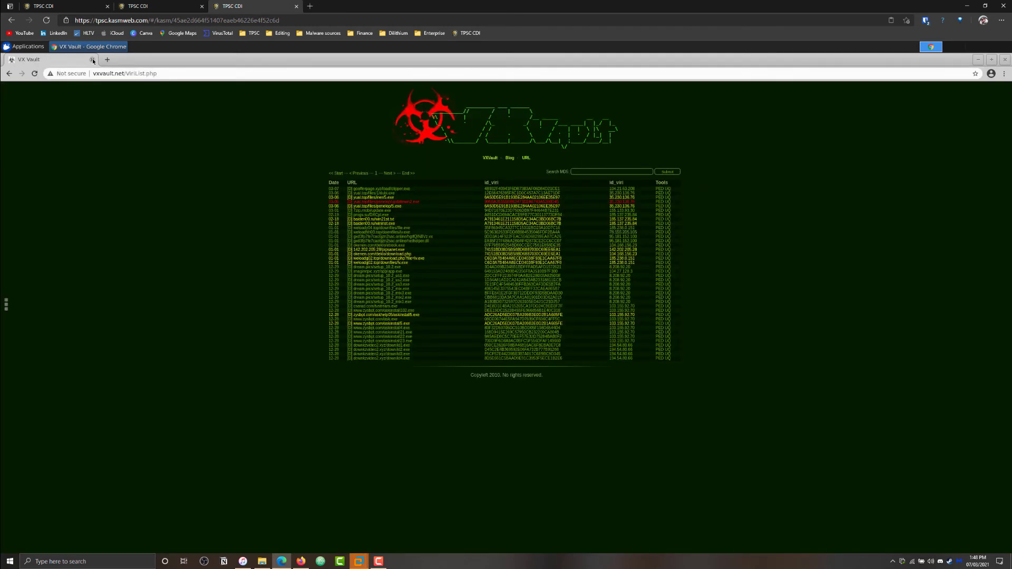
left_click_drag(351, 193, 410, 193)
key("ctrl+c")
left_click(107, 59)
key("ctrl+v")
key("Return")
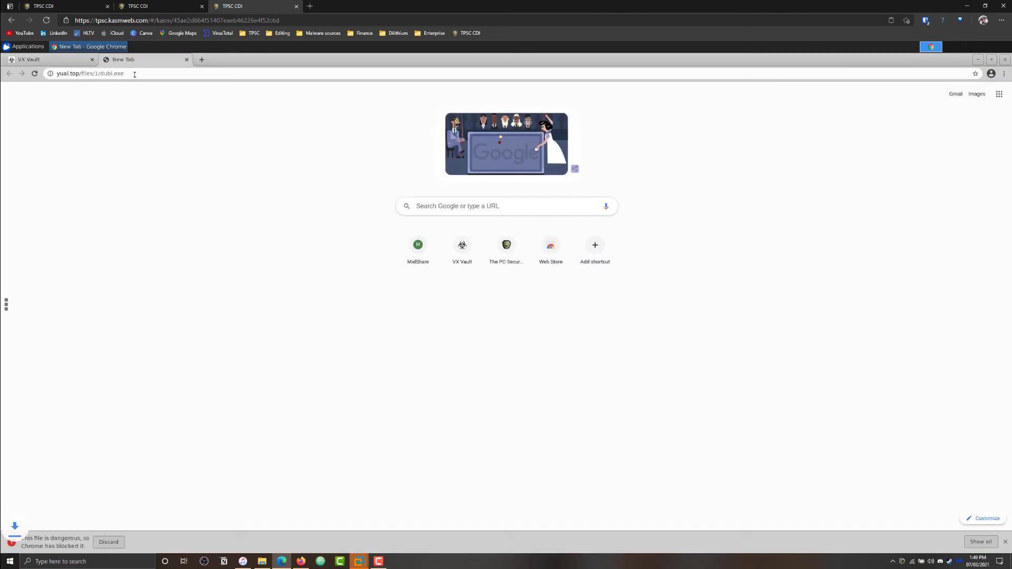
From Chrome's full downloads list, keep the blocked dubi.exe despite the dangerous-file warning
left_click(133, 545)
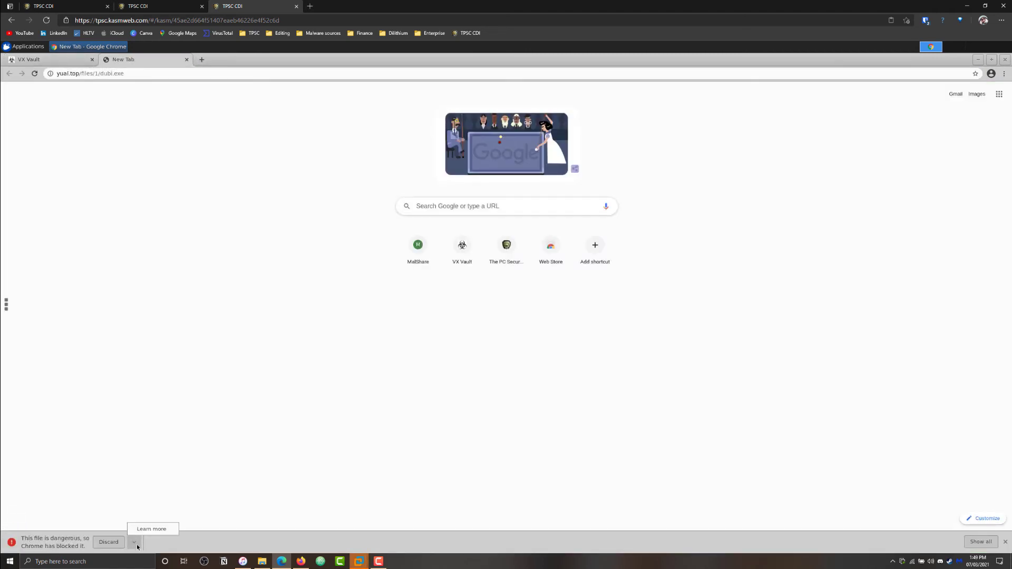
left_click(976, 542)
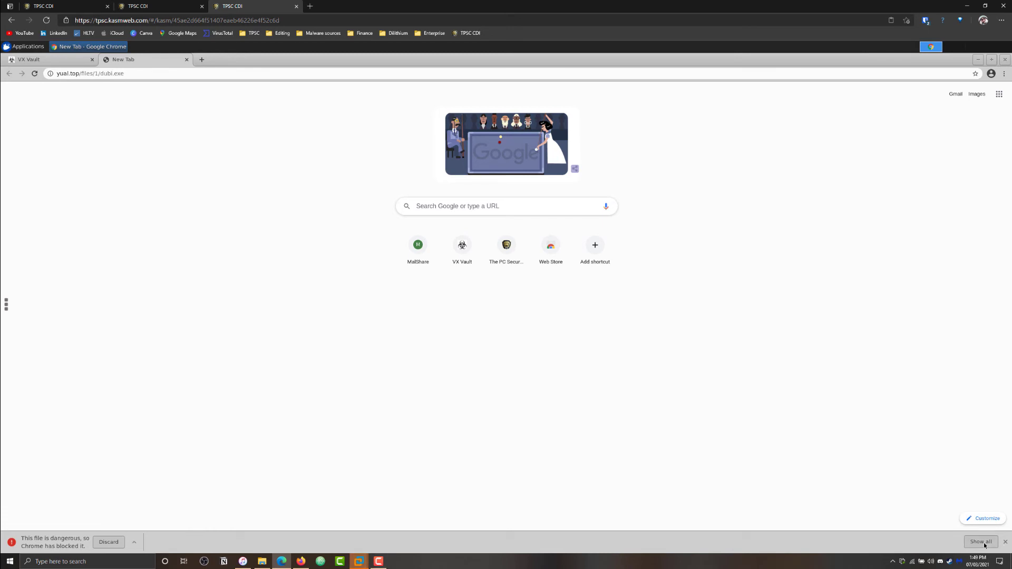
left_click(982, 543)
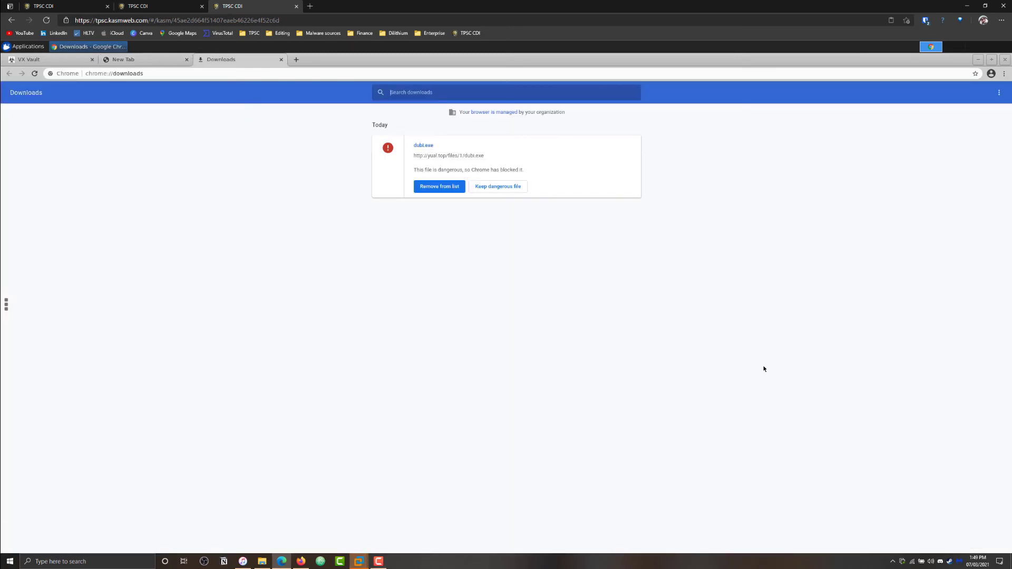
left_click(489, 189)
left_click(507, 146)
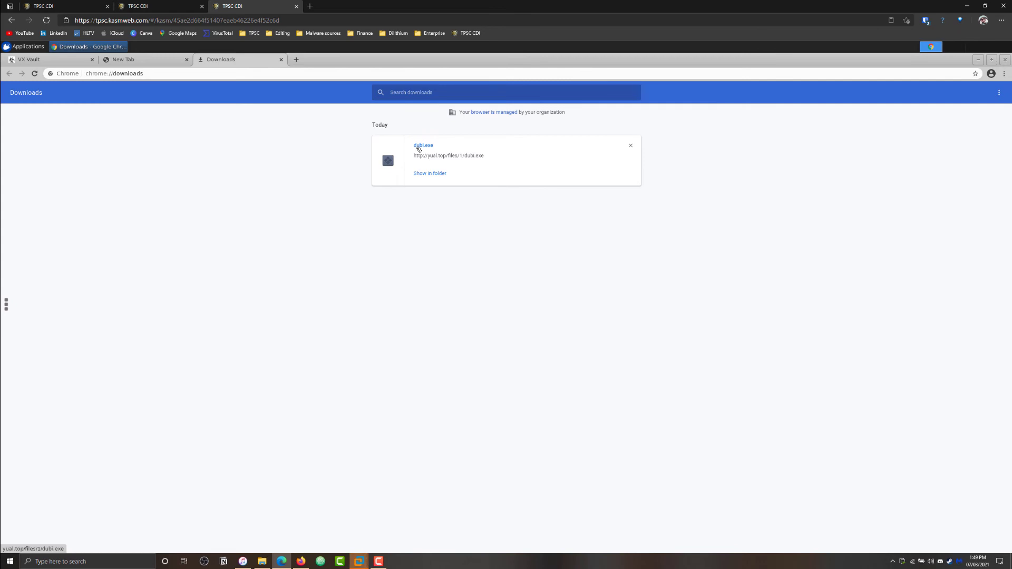
Destroy the current session from the Kasm ID section of the side panel and confirm
left_click(7, 305)
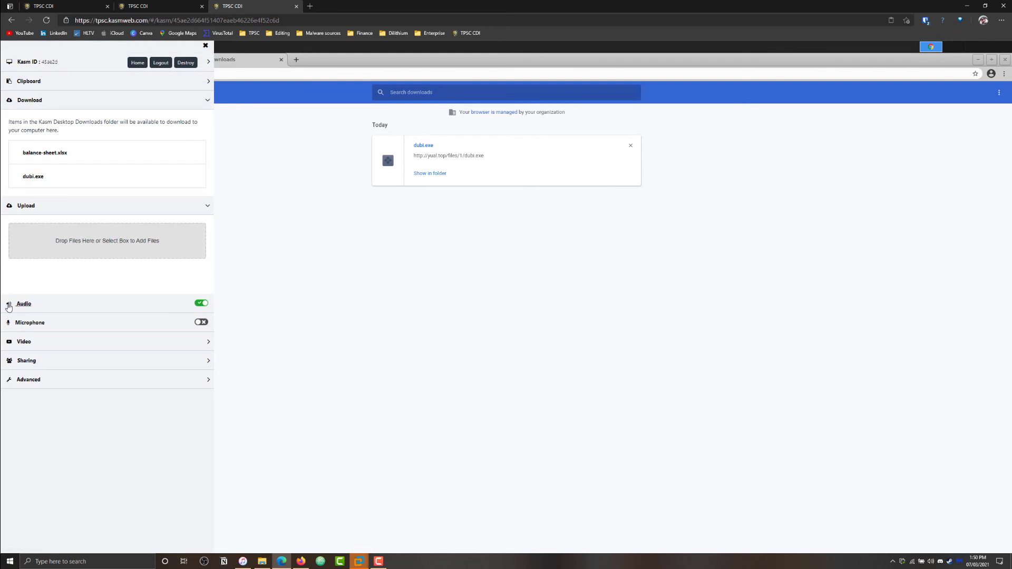
left_click(198, 64)
left_click(161, 63)
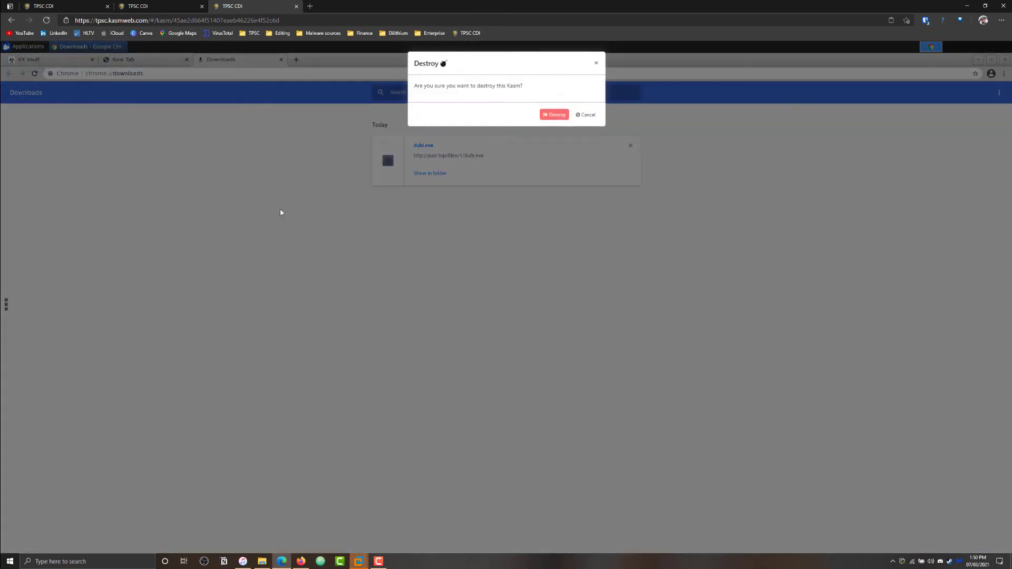
left_click(550, 114)
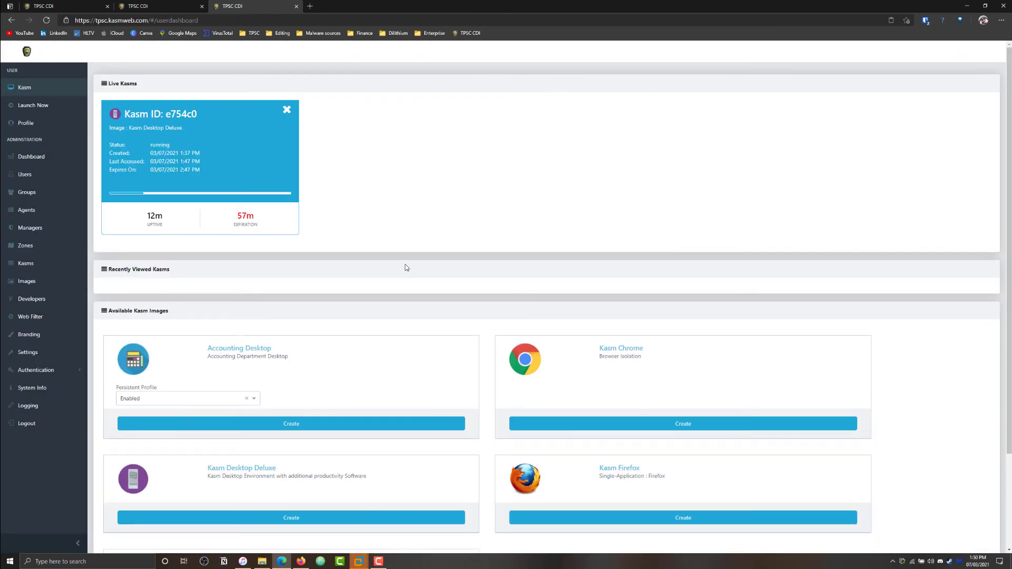